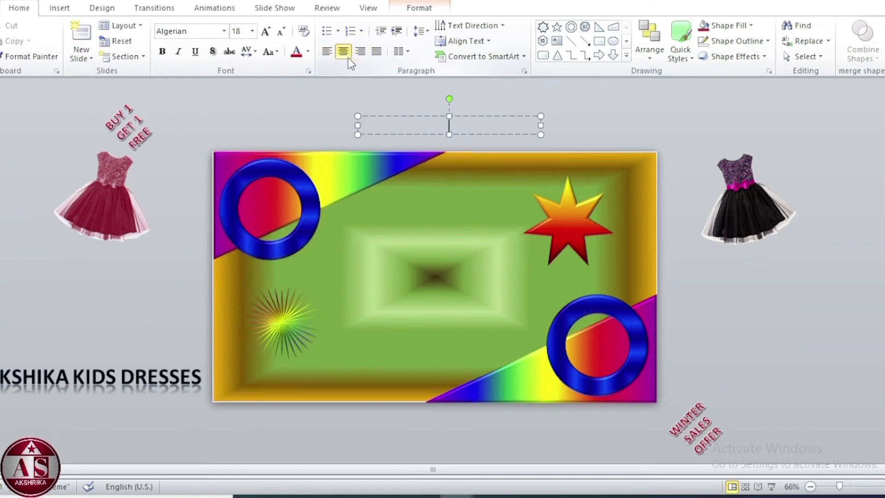
Enter "FREE....FREE....FREE...." in the text box above the slide and move the box slightly upward.
text(FREE....FREE....)
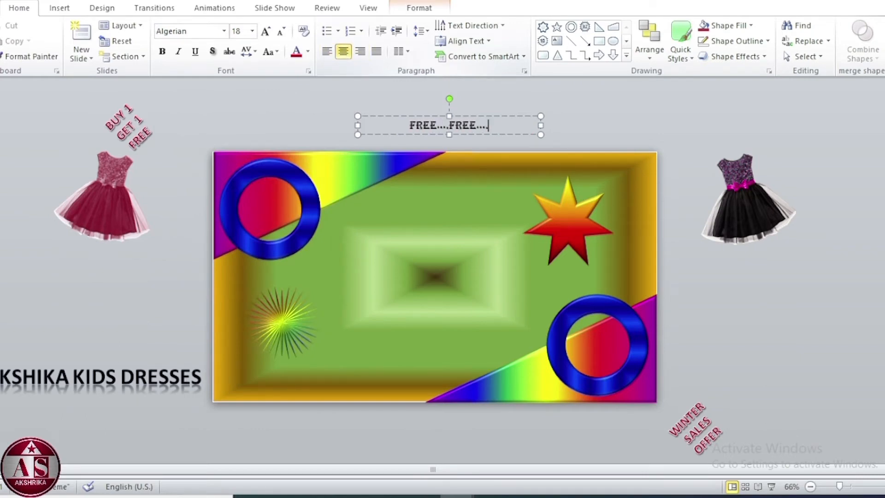
text(FREE....)
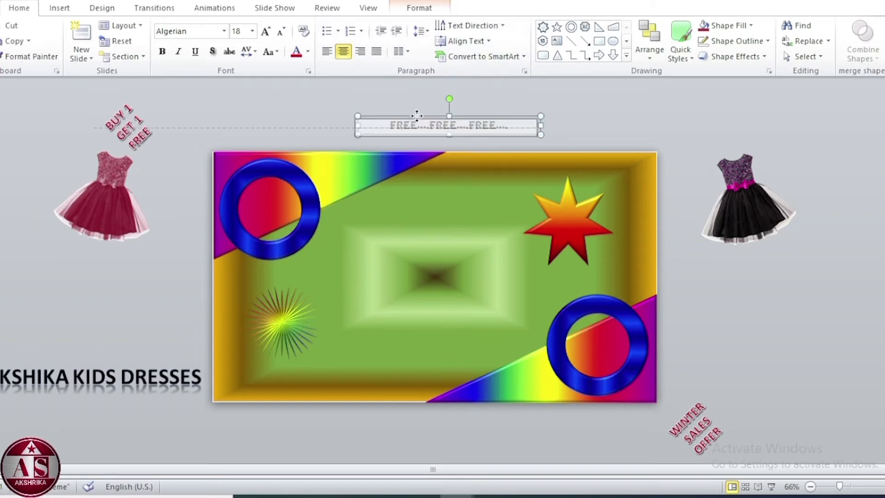
drag(411, 115, 408, 104)
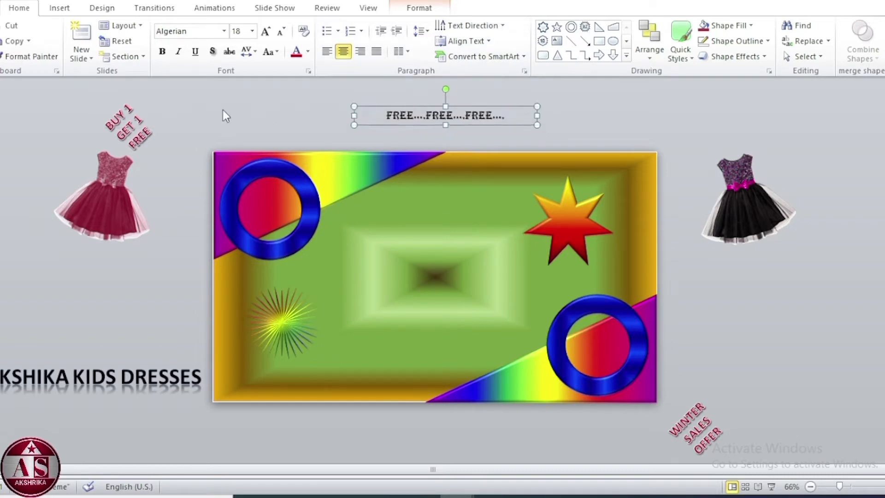
Add a text box over the seven-point star containing "Special Offer".
click(54, 13)
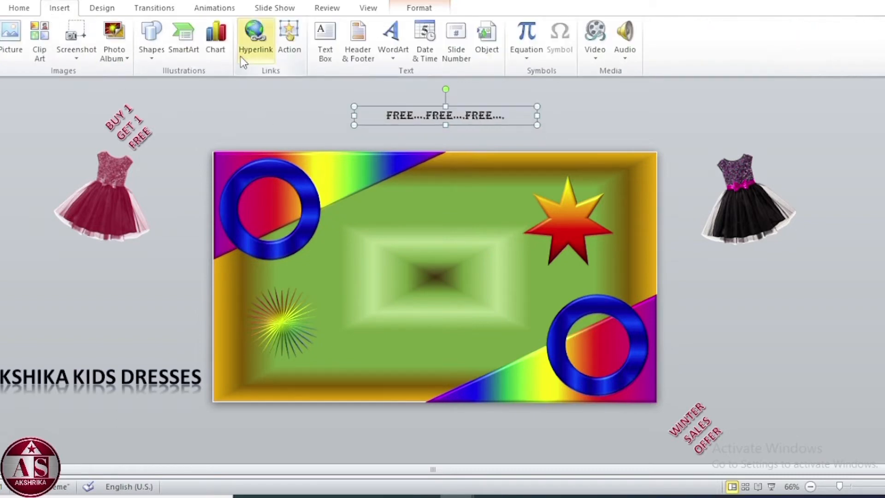
click(326, 39)
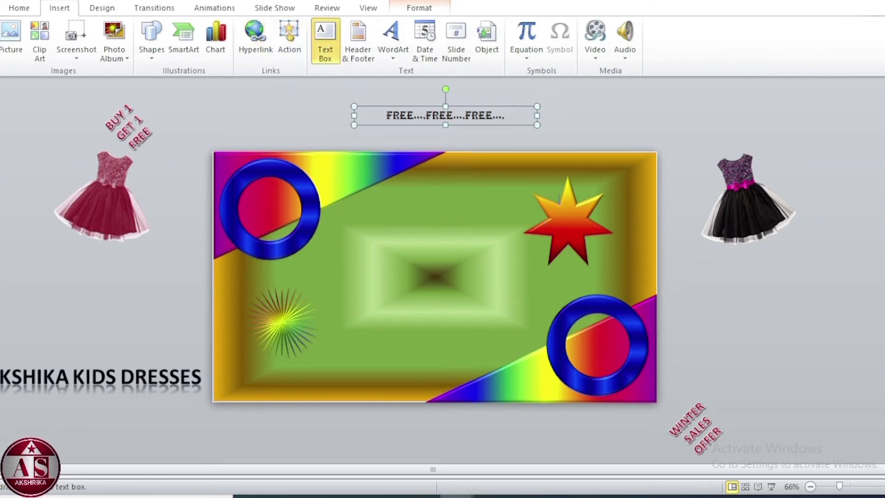
drag(554, 208, 583, 238)
text(Sp)
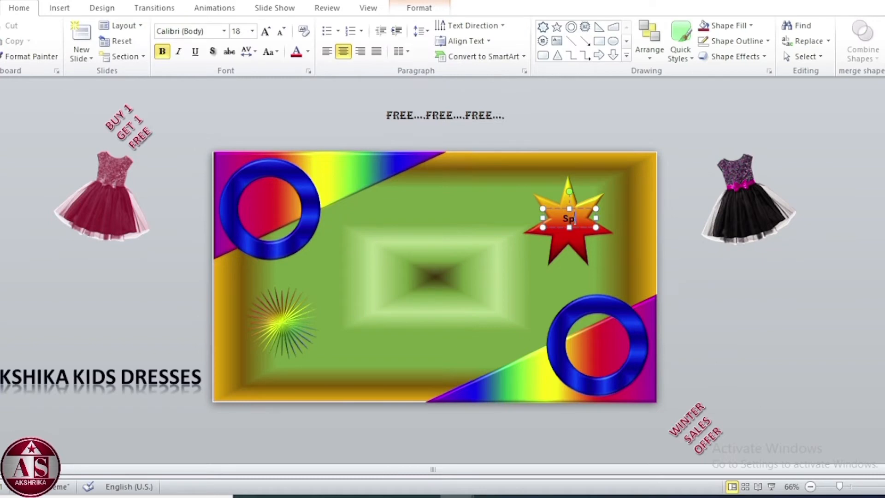
text(ecial Offer)
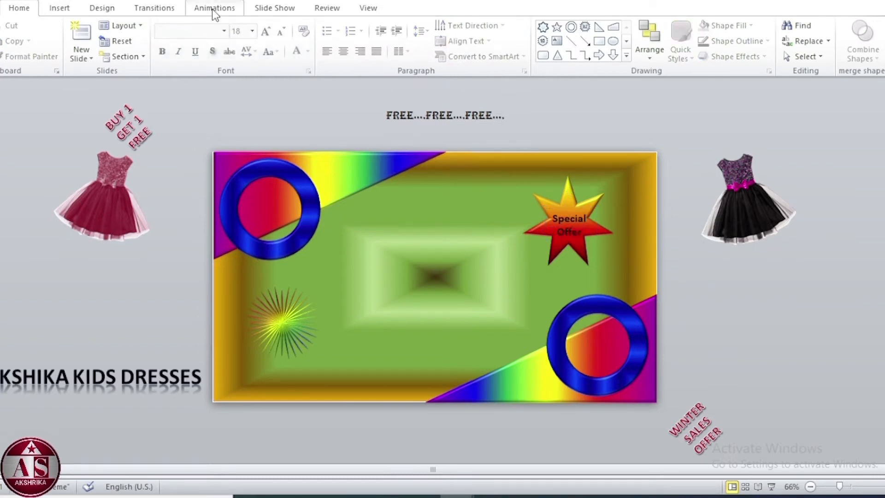
Add a Spin emphasis animation with clockwise direction to the blue ring in the slide's upper-left corner.
click(213, 9)
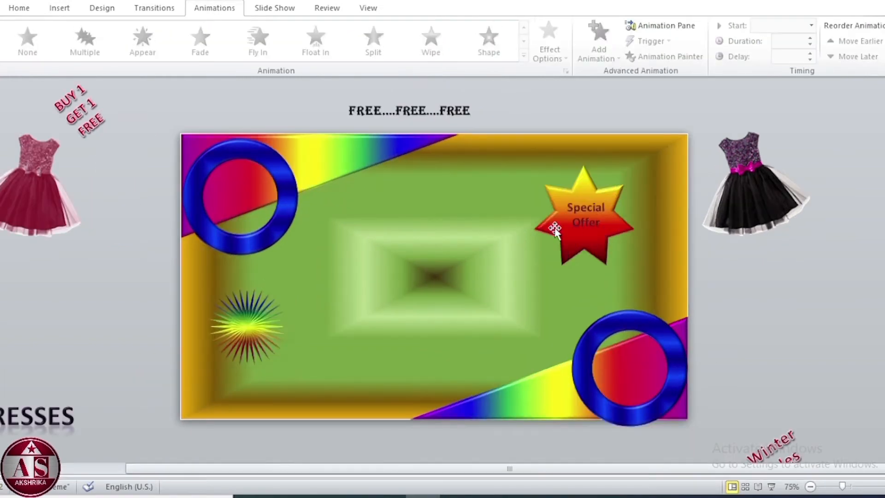
click(228, 151)
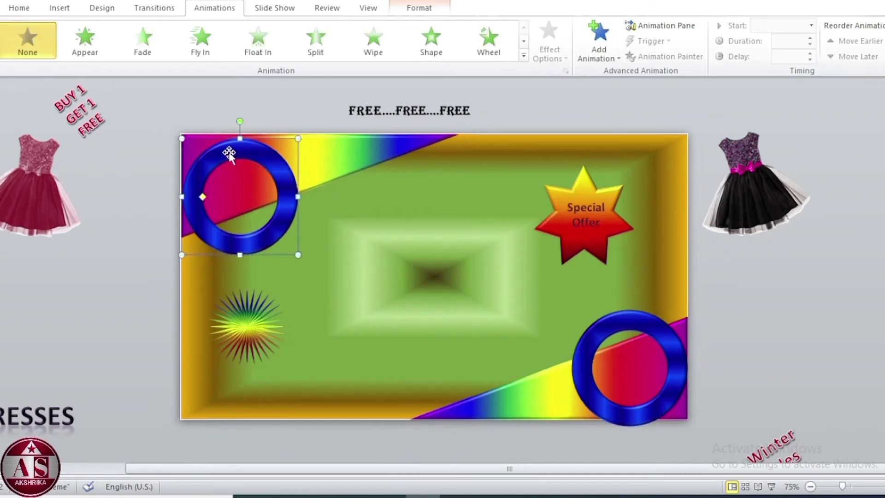
click(619, 58)
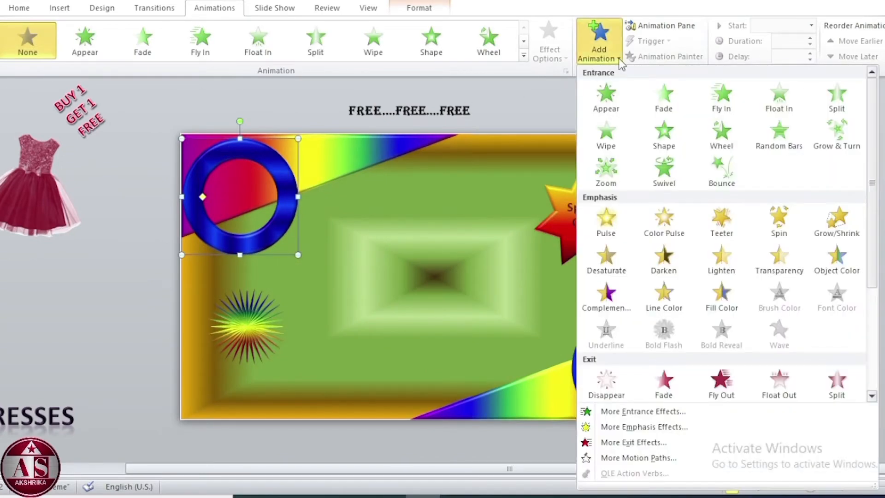
click(789, 228)
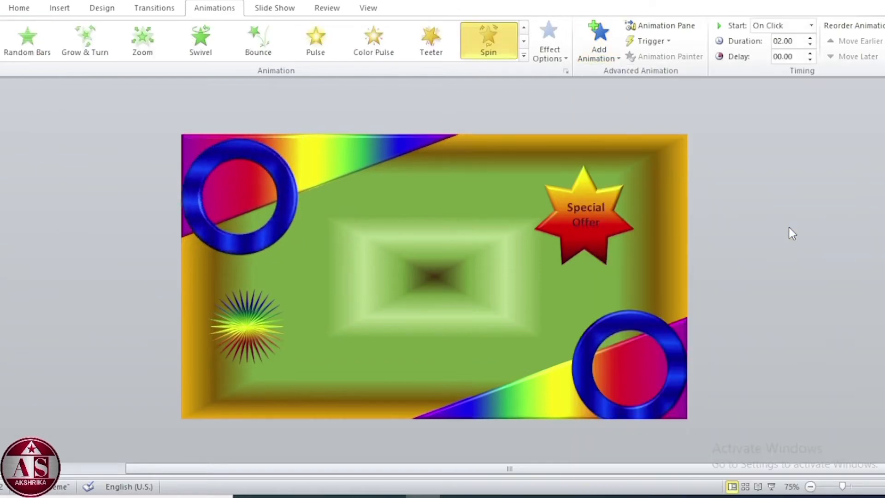
click(563, 59)
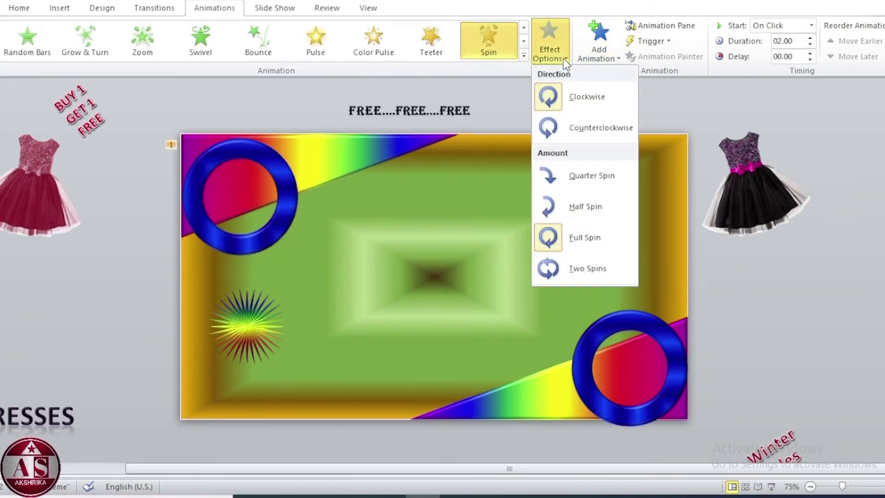
click(581, 96)
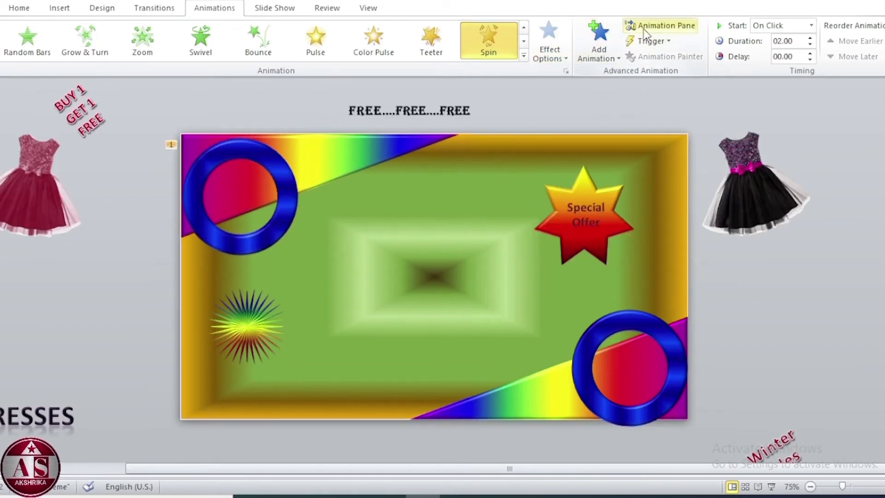
Set the upper-left ring's Spin animation to start With Previous and repeat Until End of Slide.
click(655, 25)
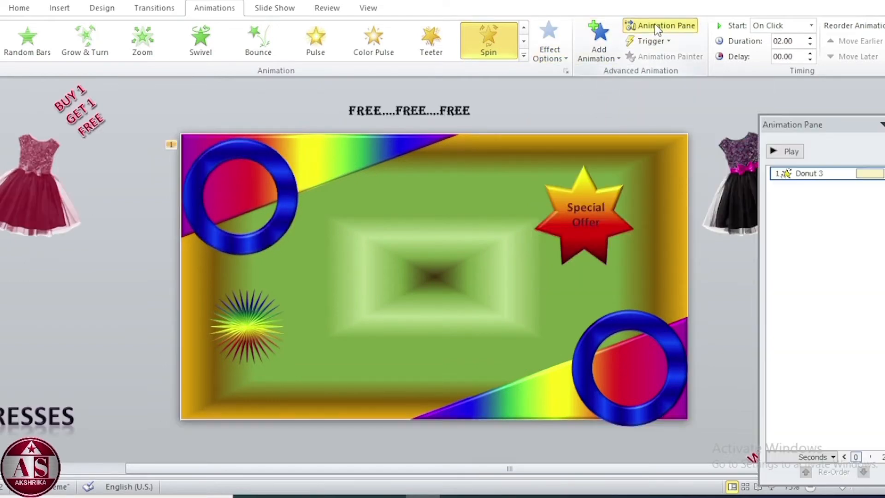
right_click(786, 173)
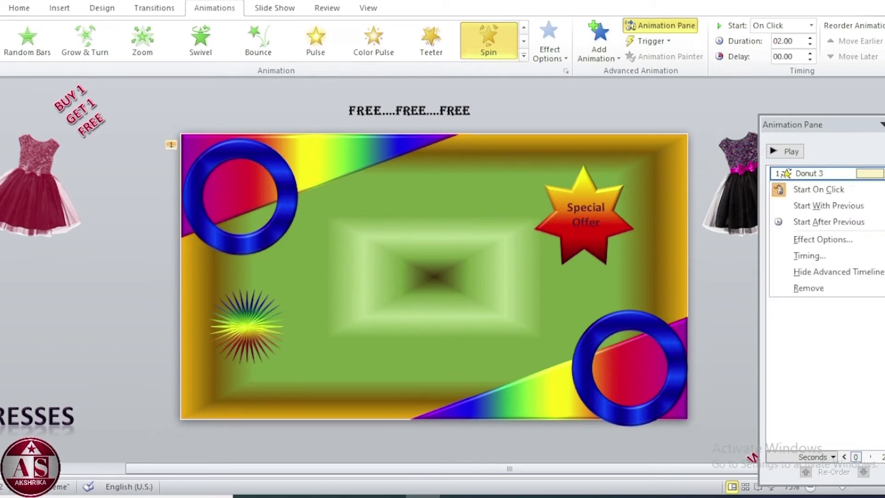
click(839, 255)
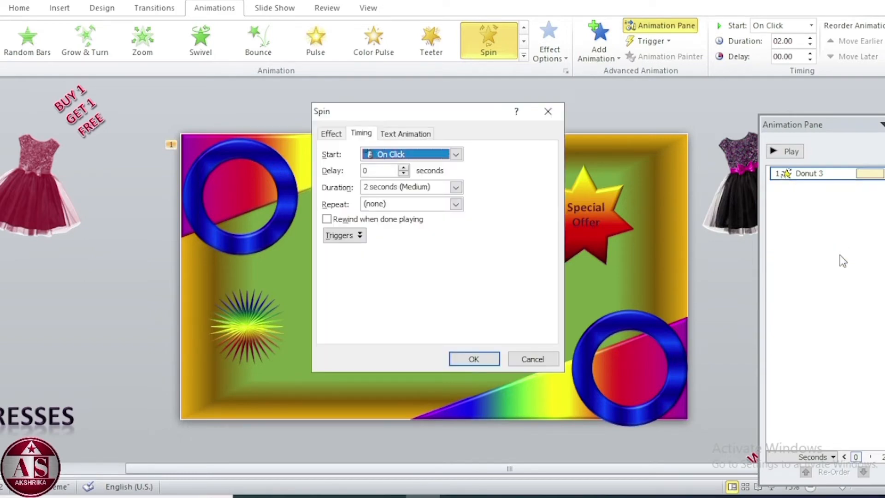
click(455, 155)
click(434, 181)
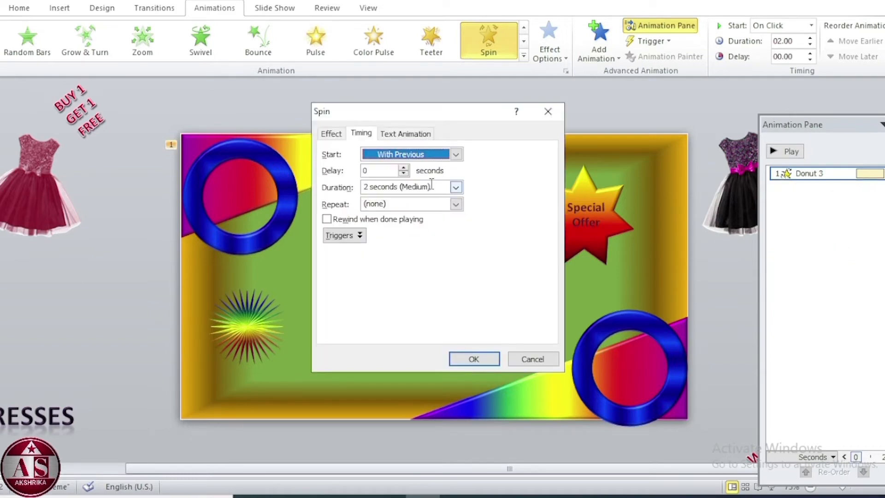
click(455, 204)
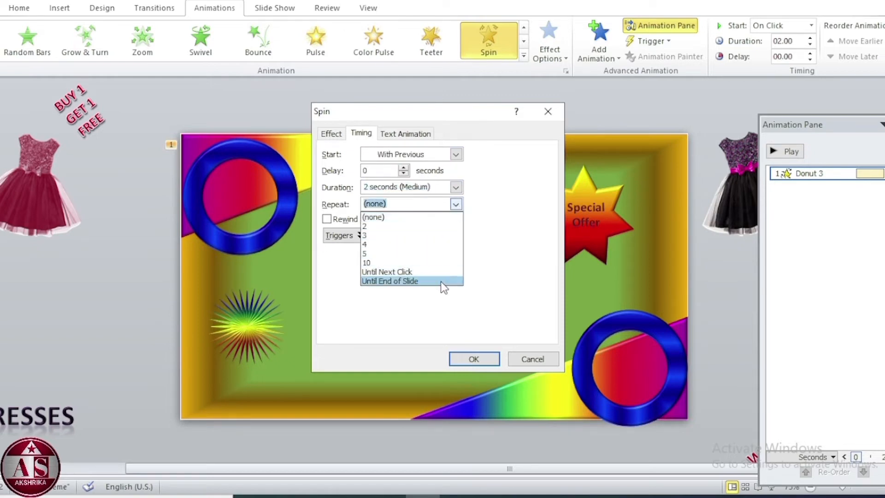
click(441, 281)
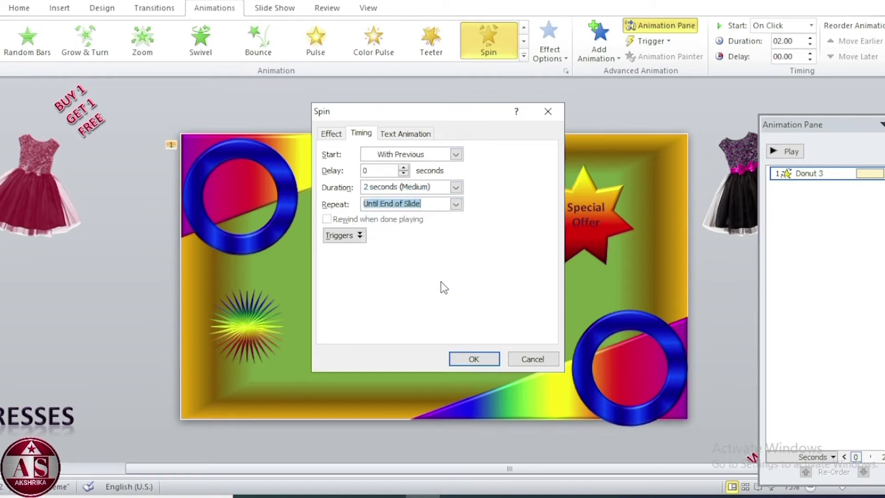
click(332, 134)
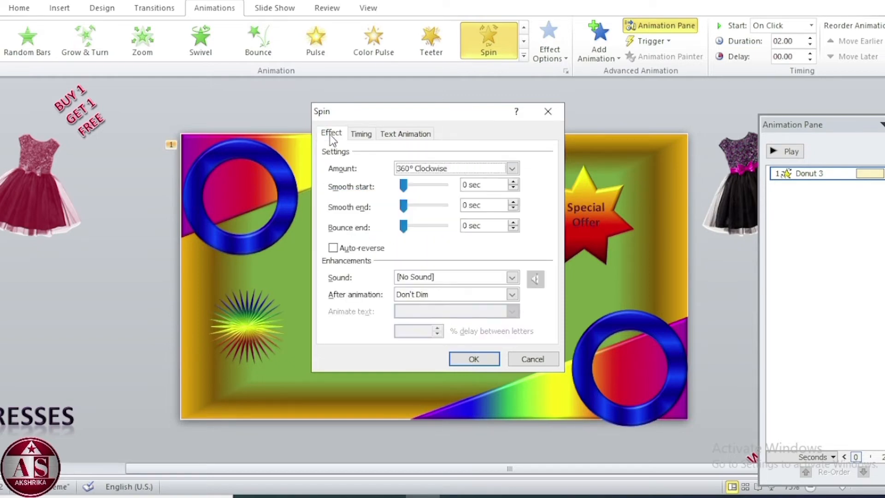
click(473, 360)
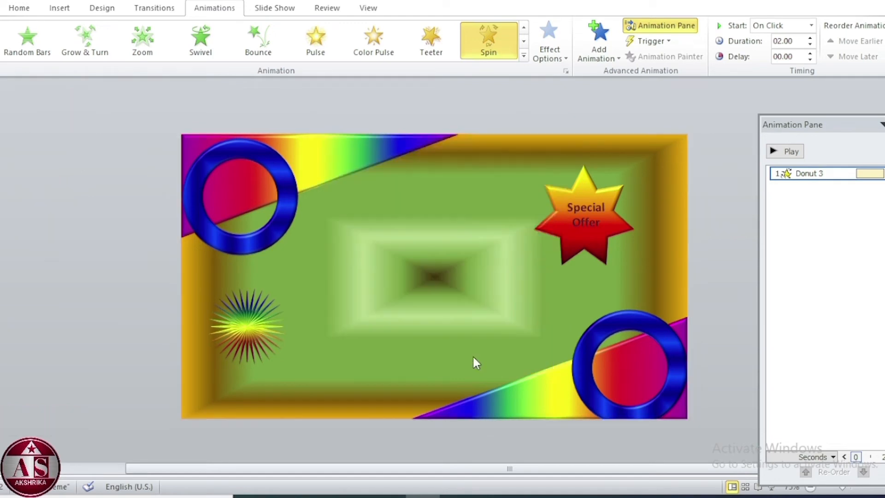
Add a Spin emphasis animation with counterclockwise direction to the blue ring in the slide's lower-right corner.
click(629, 324)
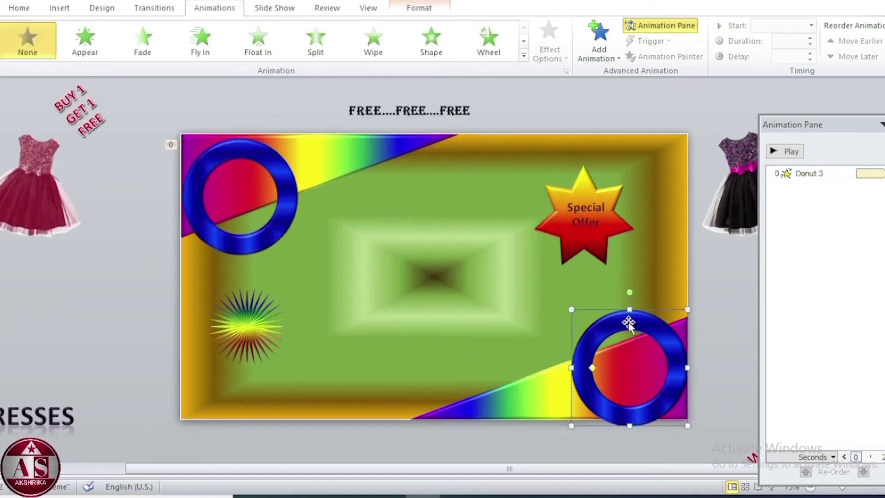
click(604, 51)
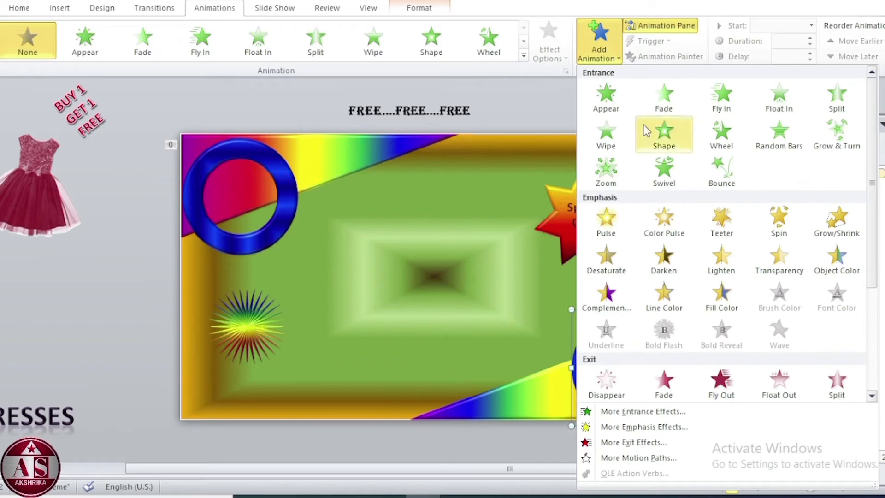
click(778, 221)
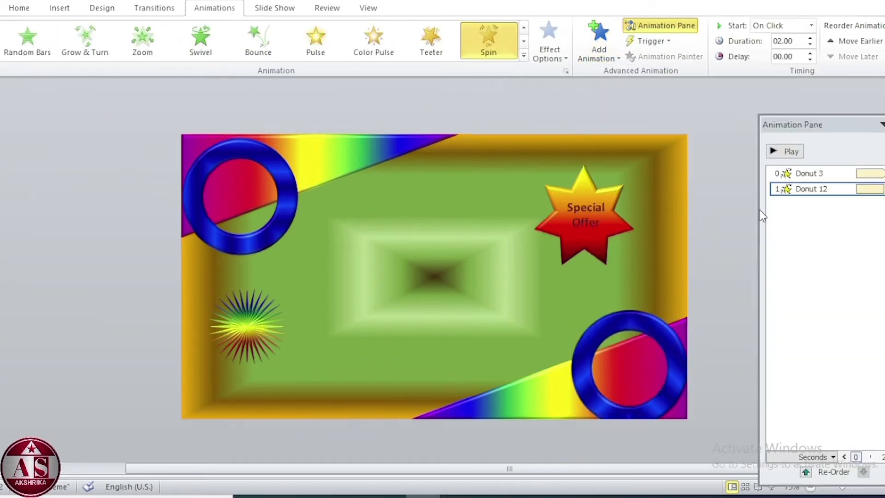
click(557, 57)
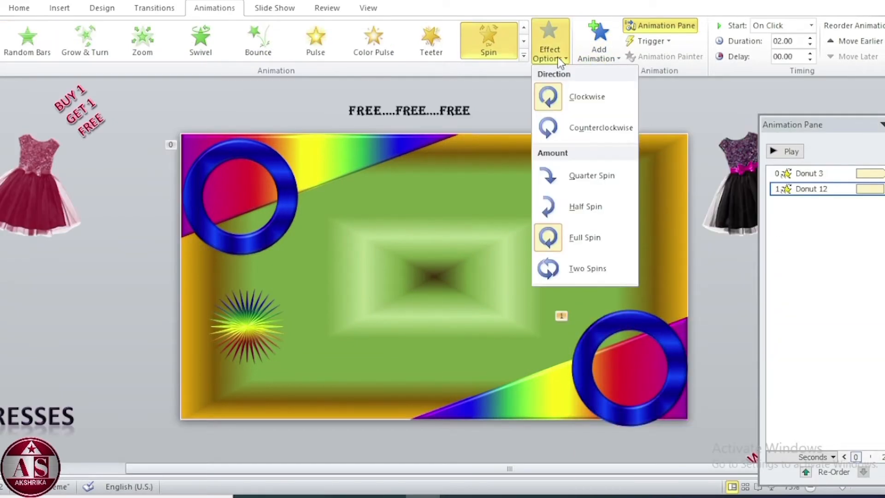
click(579, 130)
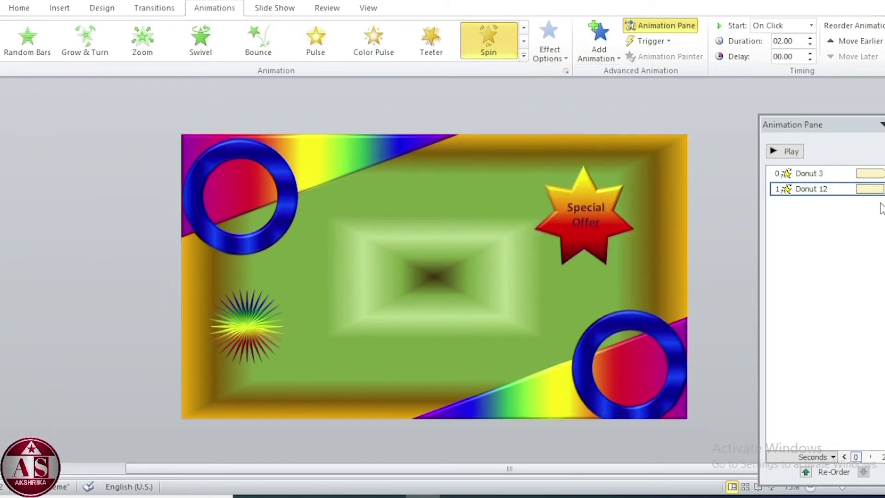
Set the lower-right ring's Spin animation to start With Previous and repeat Until End of Slide.
click(877, 189)
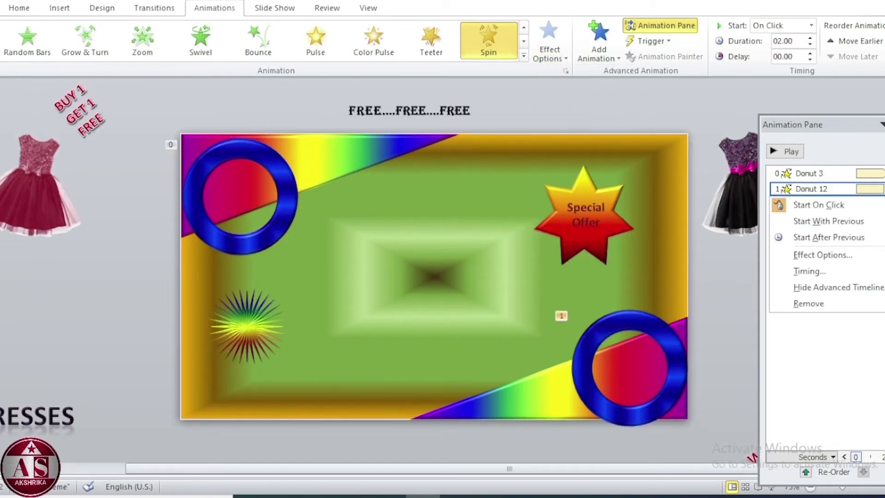
click(834, 272)
click(455, 155)
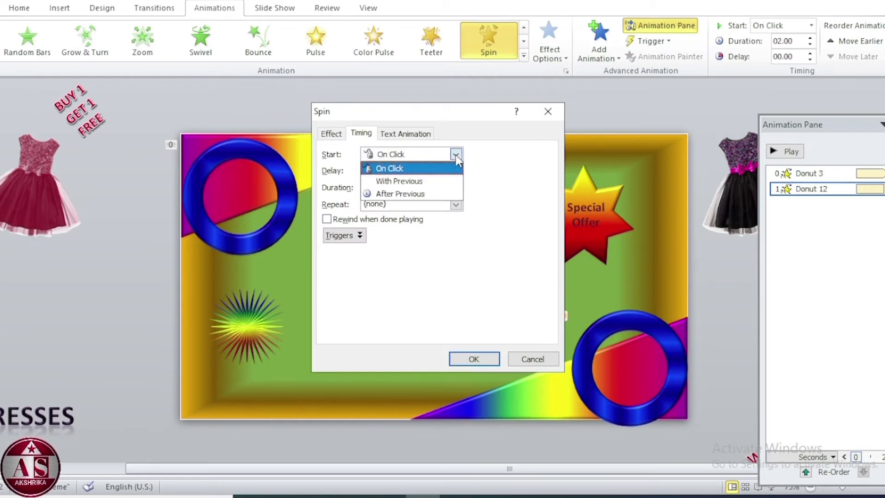
click(428, 184)
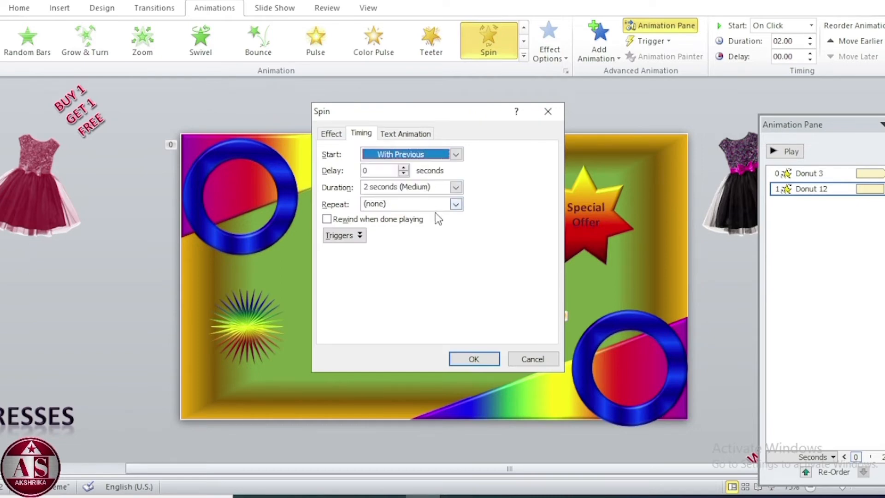
click(456, 205)
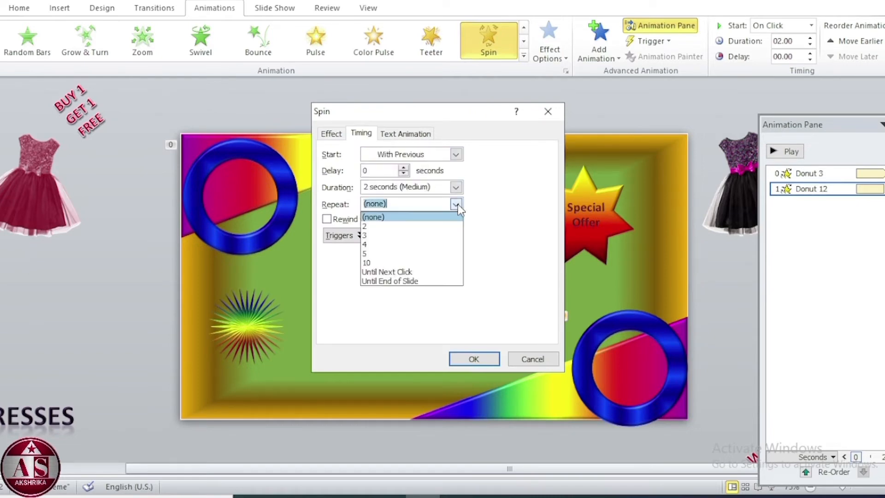
click(426, 281)
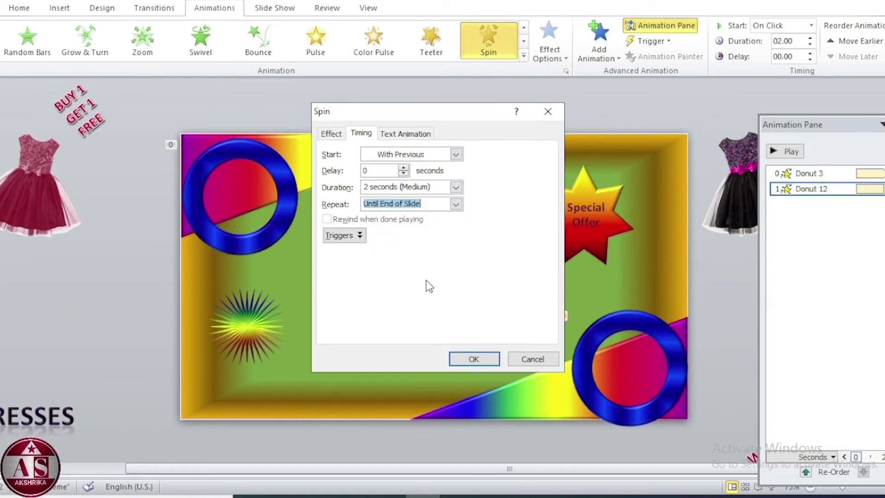
click(464, 360)
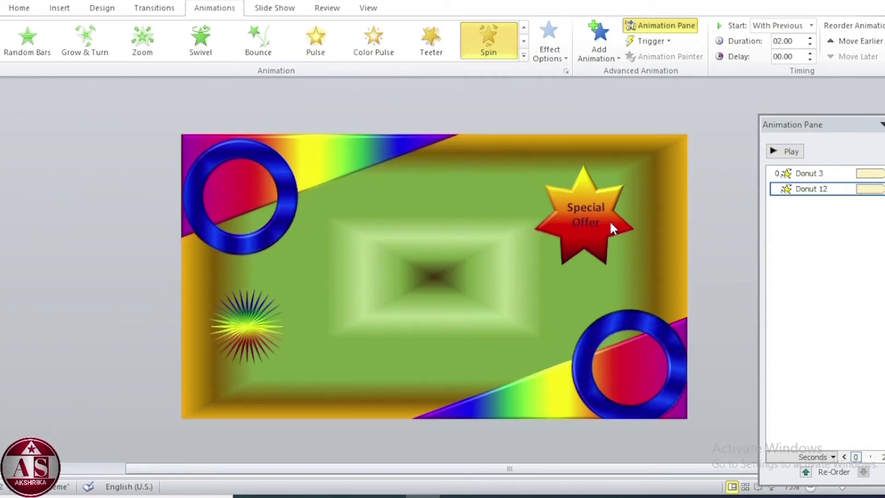
Add a Spin emphasis animation to the seven-point star behind the "Special Offer" text.
click(582, 188)
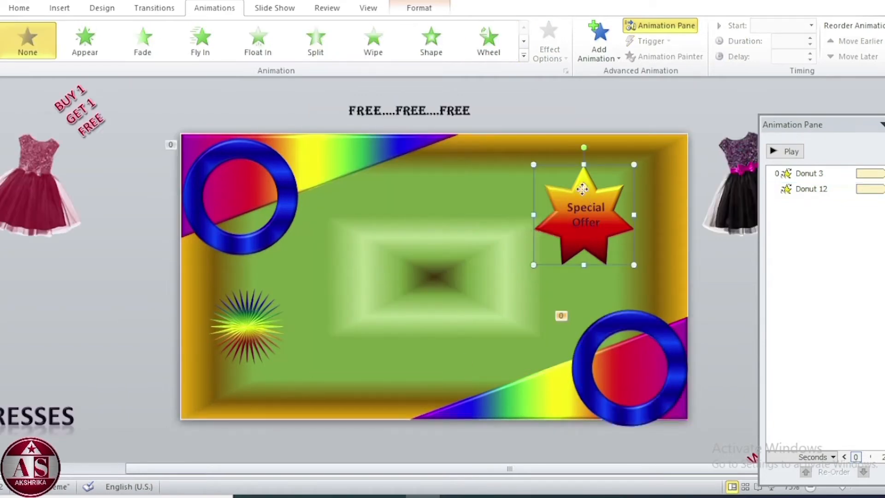
click(612, 59)
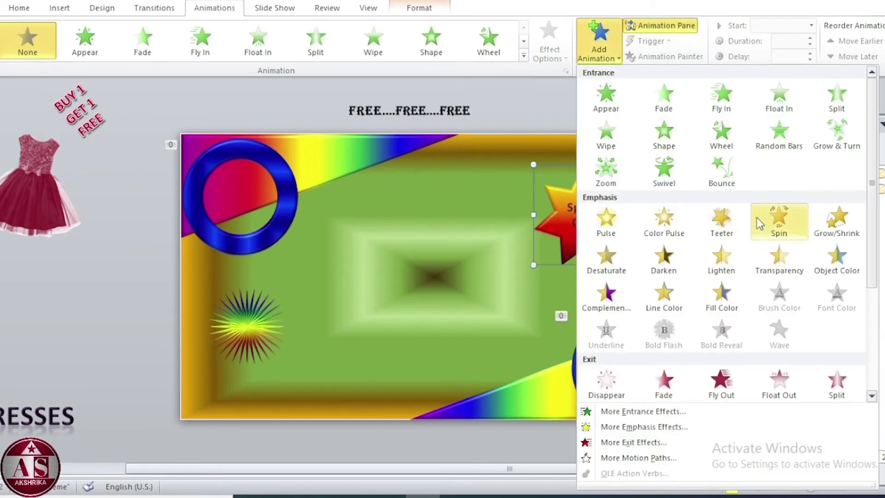
click(770, 220)
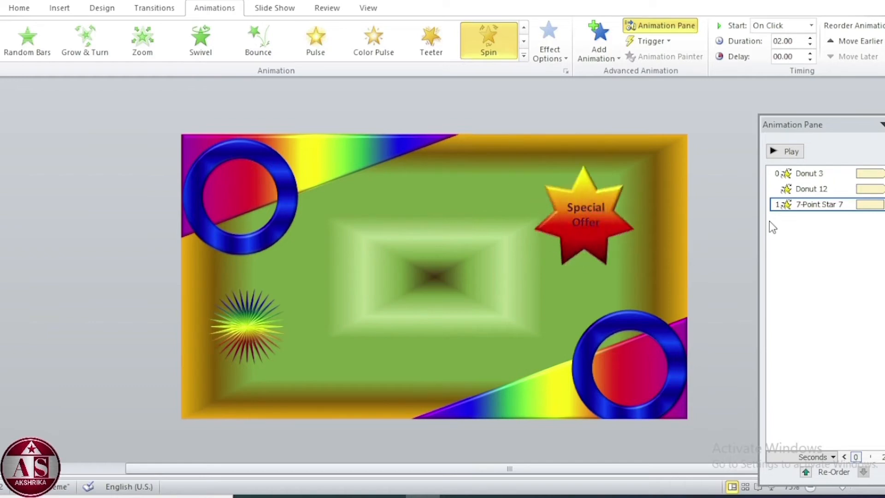
Set the seven-point star's Spin animation to start With Previous, repeat Until End of Slide and last 3 seconds (Slow).
click(883, 204)
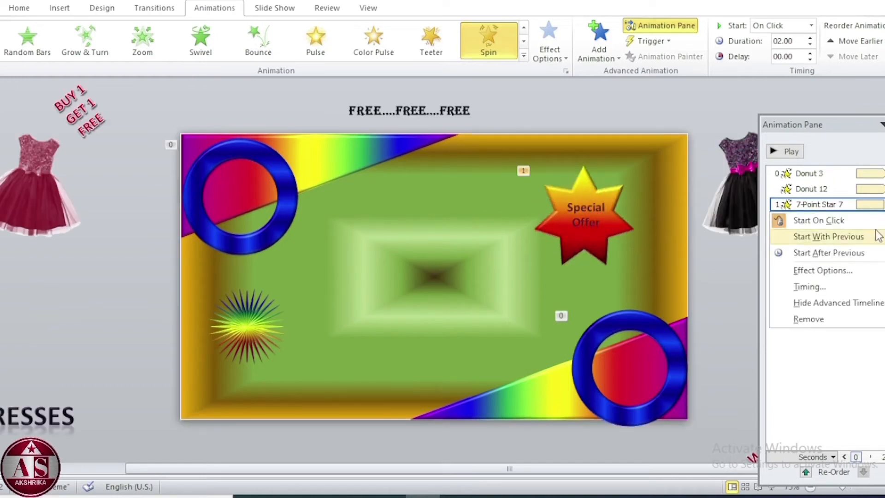
click(837, 290)
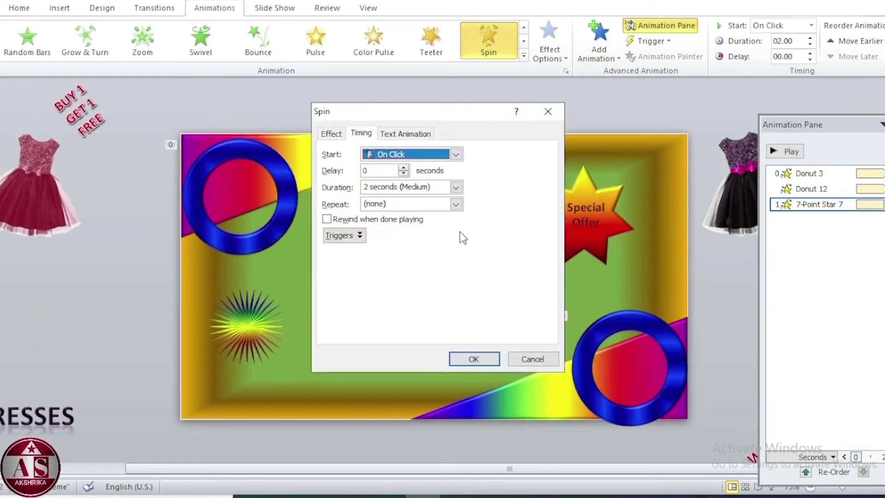
click(455, 154)
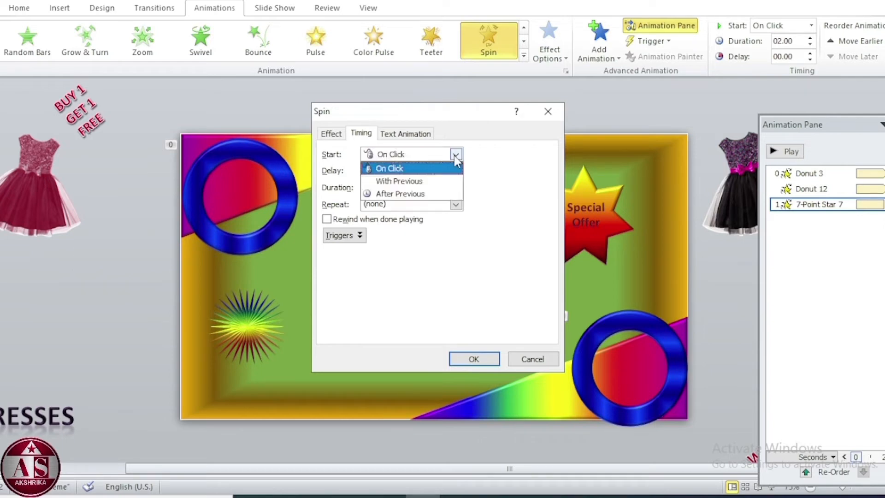
click(444, 180)
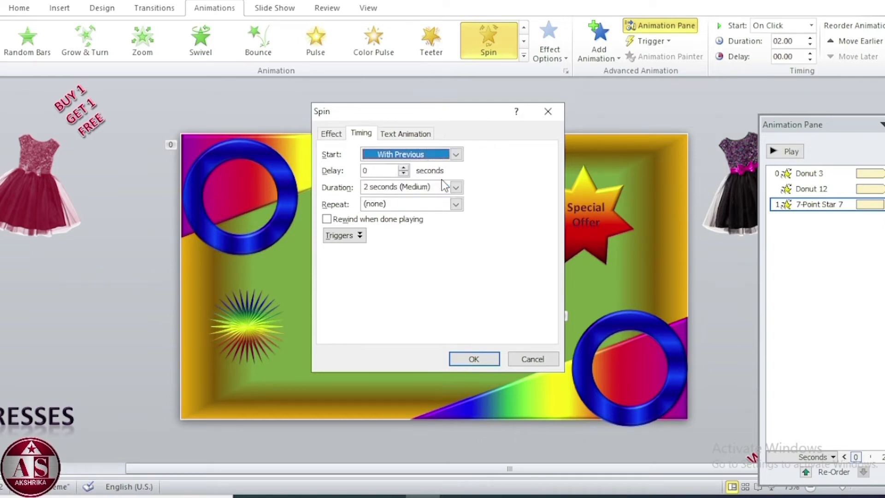
click(455, 204)
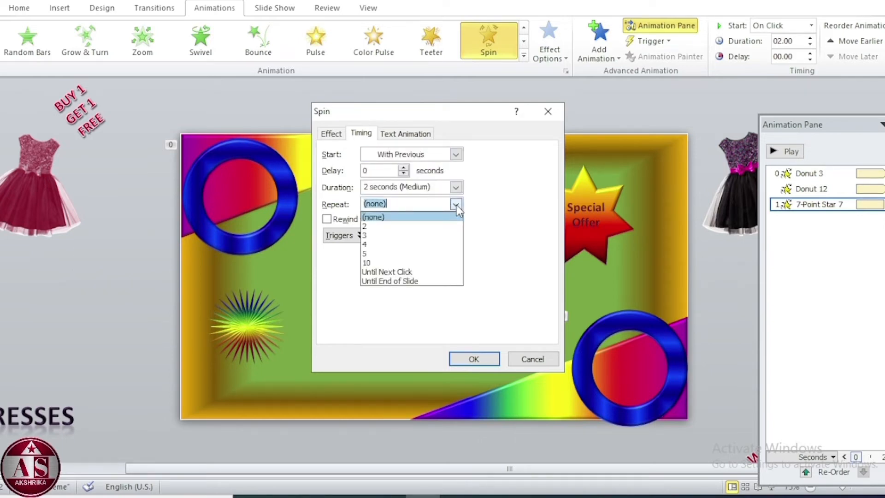
click(430, 280)
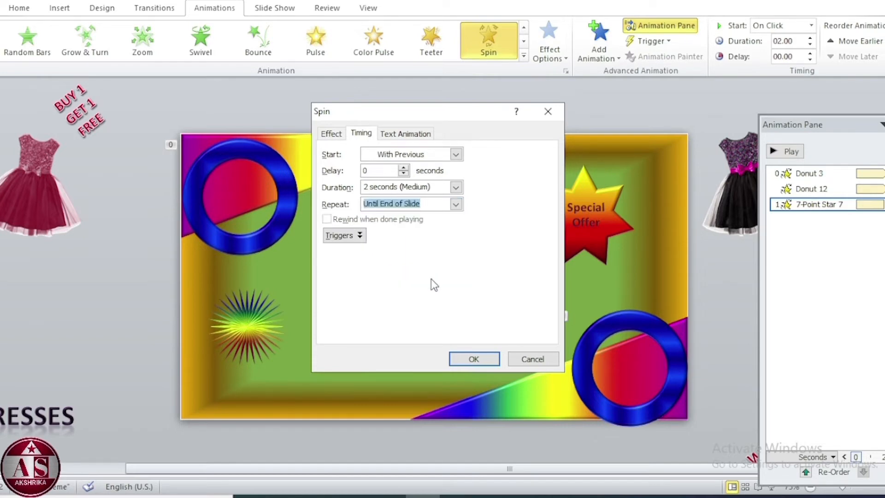
click(455, 187)
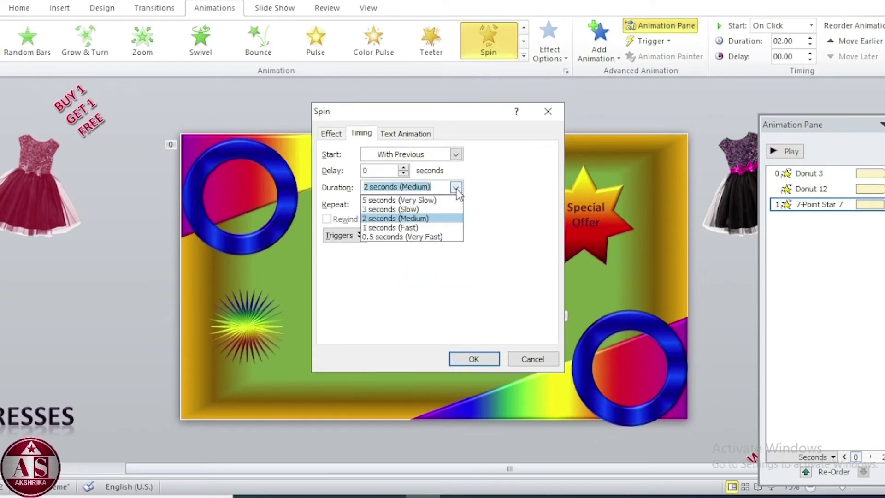
click(428, 209)
click(460, 359)
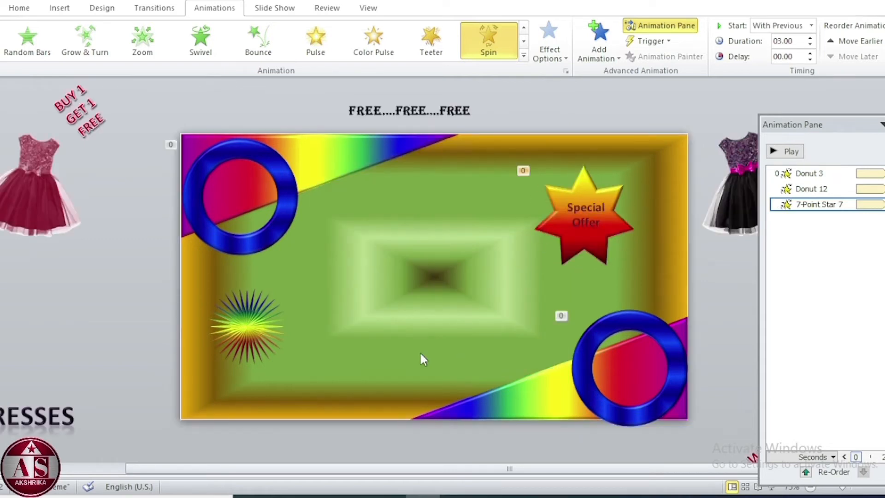
Add a Spin emphasis animation to the rainbow 32-point star near the slide's lower-left corner.
click(252, 324)
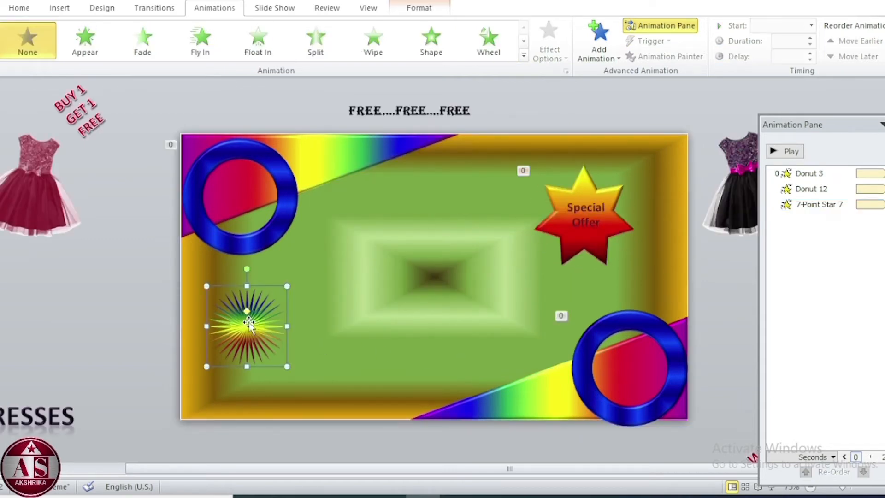
click(599, 53)
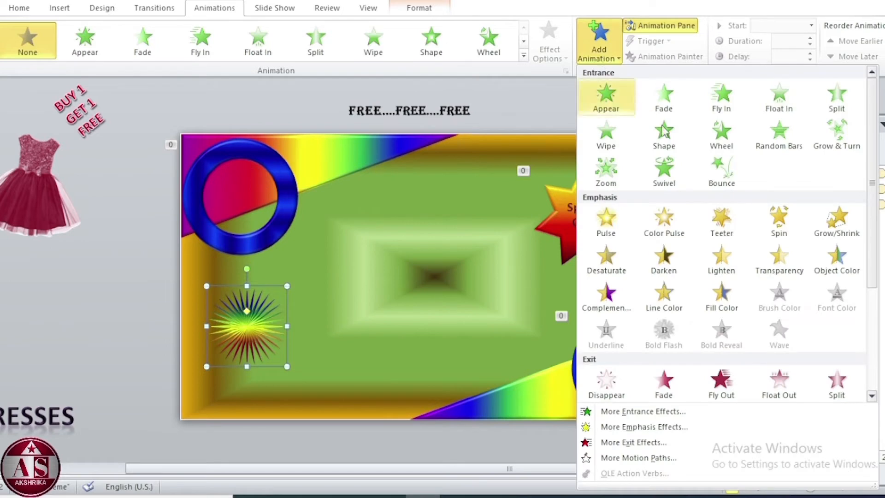
click(775, 233)
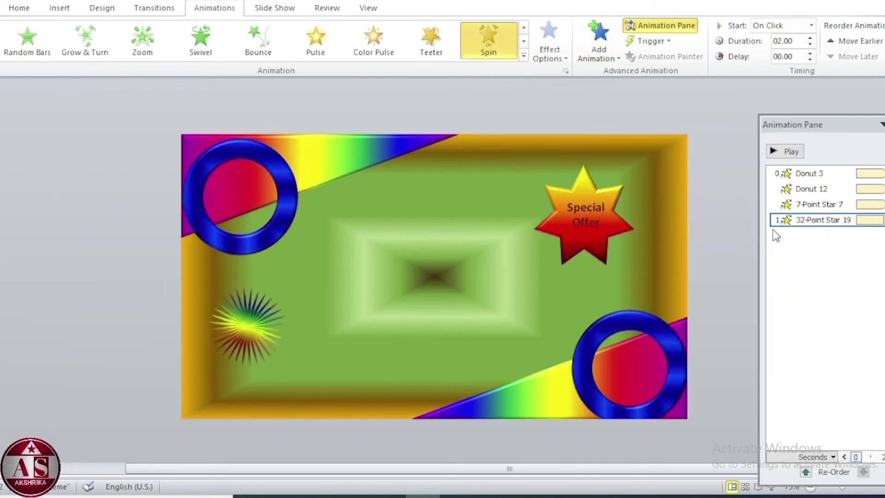
Set the 32-point star's Spin animation to start With Previous, last 3 seconds (Slow) and repeat Until End of Slide.
click(879, 220)
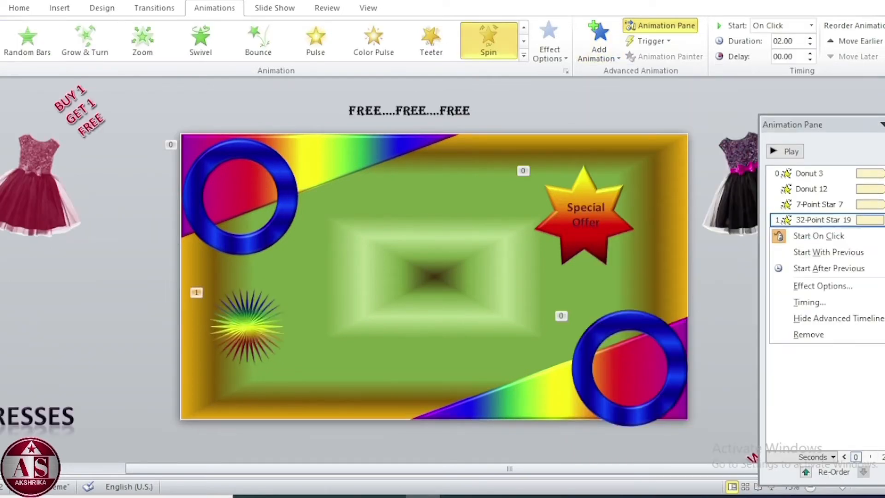
click(850, 302)
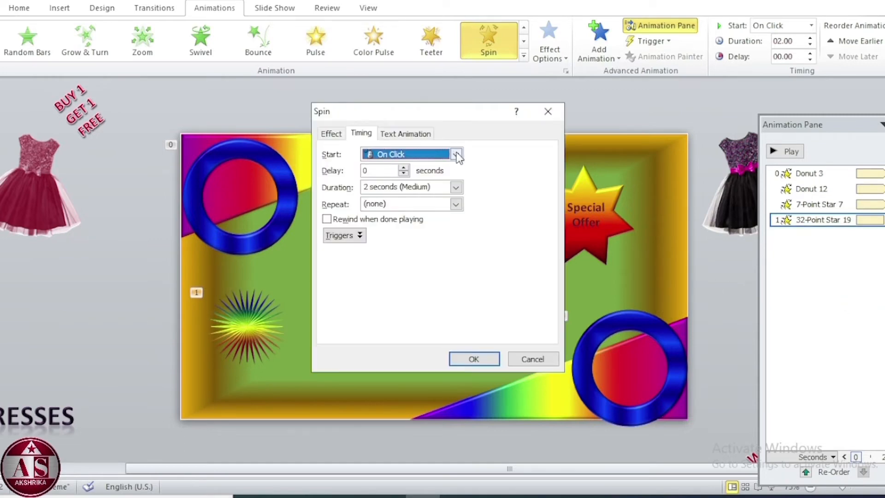
click(456, 154)
click(427, 180)
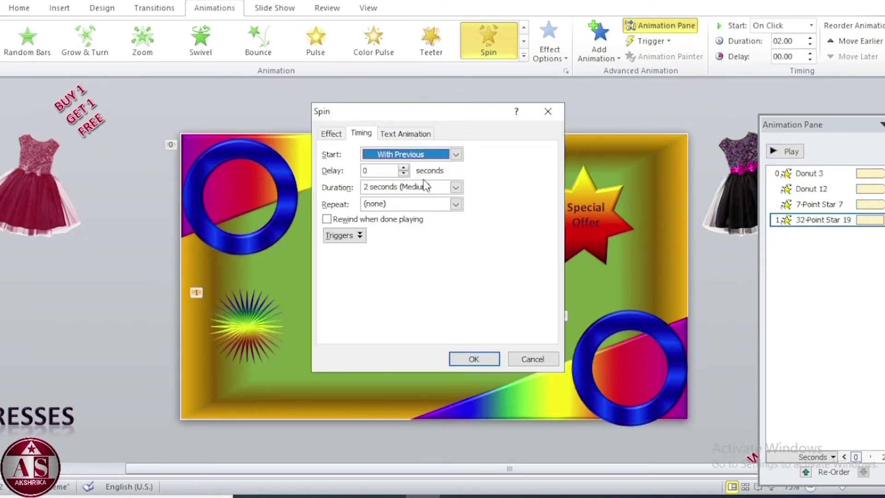
click(456, 187)
click(439, 209)
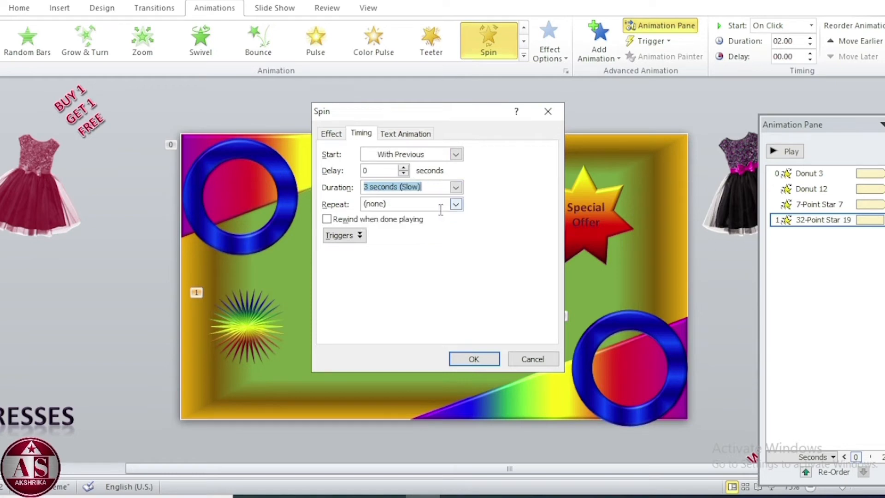
click(456, 204)
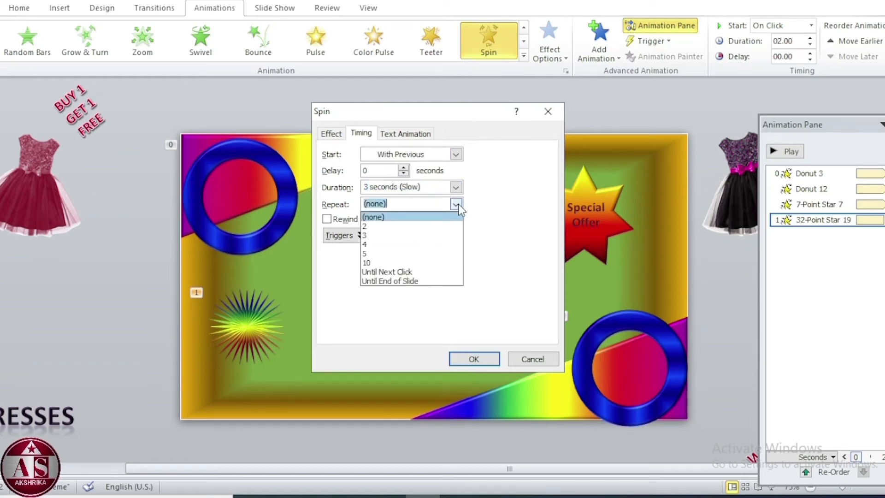
click(429, 279)
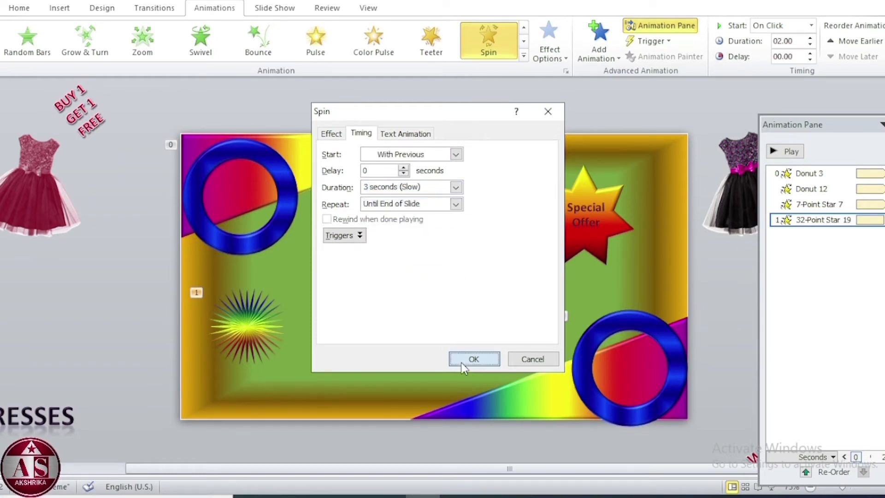
click(461, 360)
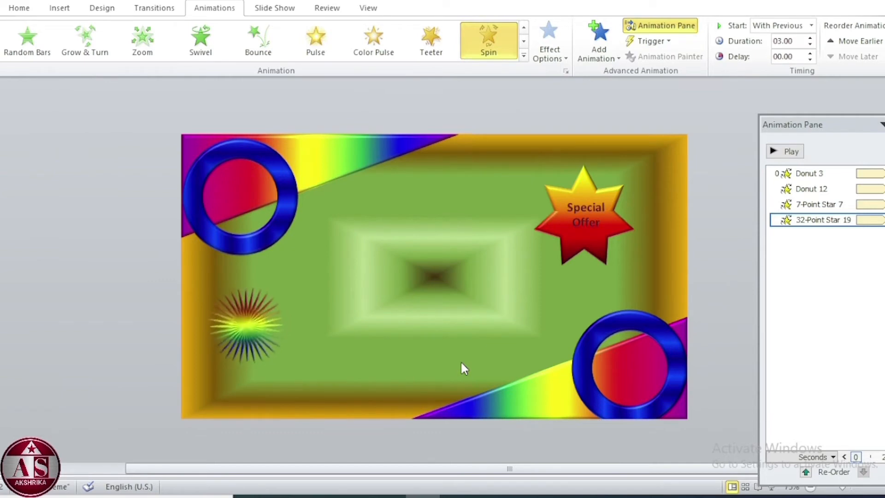
Add a Lines motion path to the red dress picture, ending just right of the slide's centre.
click(45, 188)
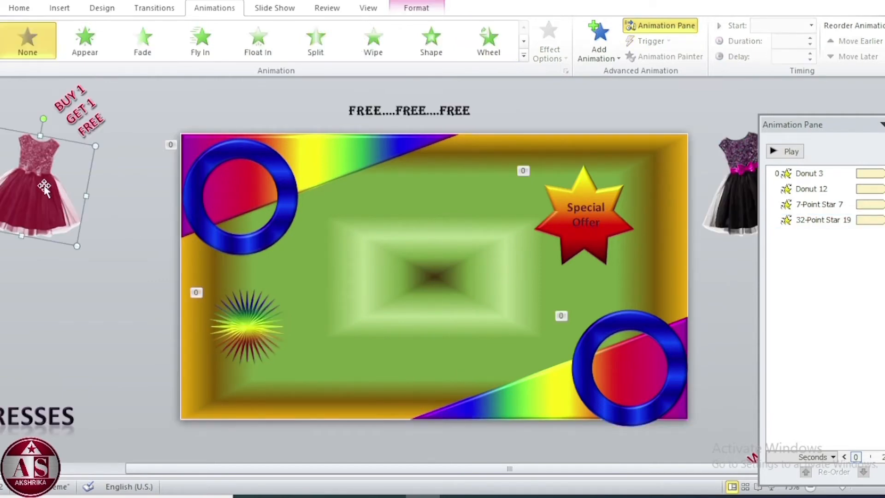
click(598, 44)
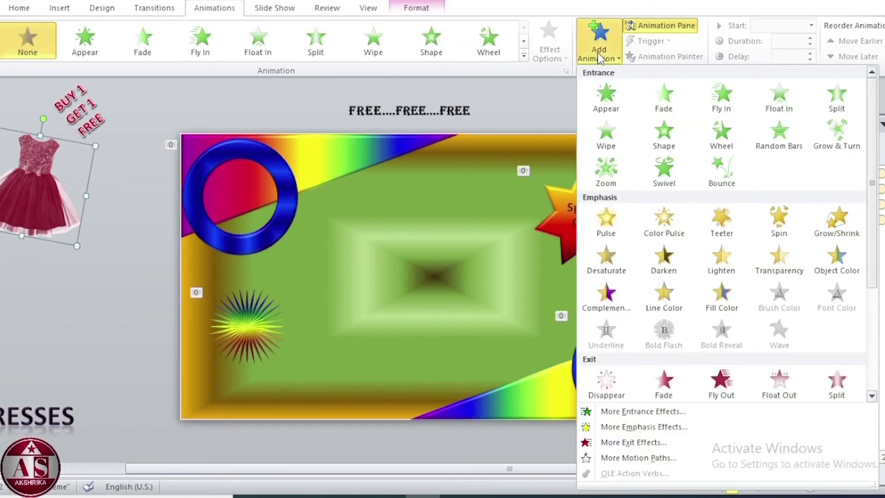
scroll(603, 290, down, 3)
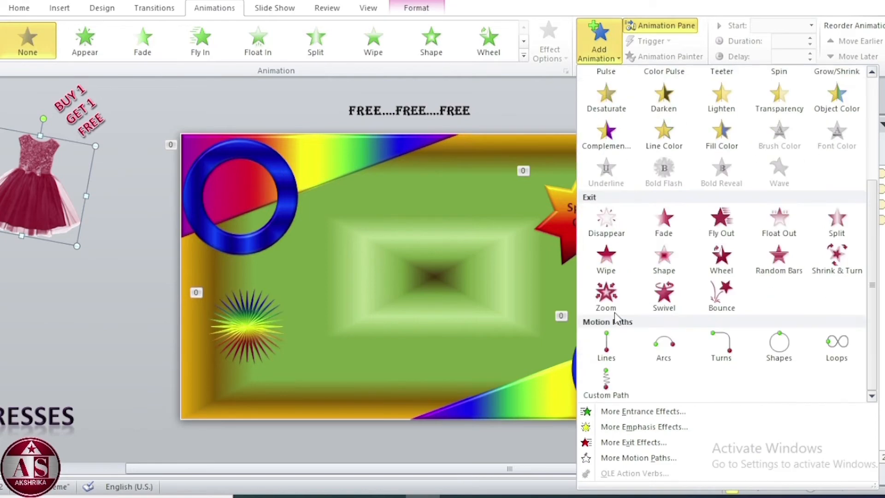
click(605, 359)
drag(30, 256, 475, 279)
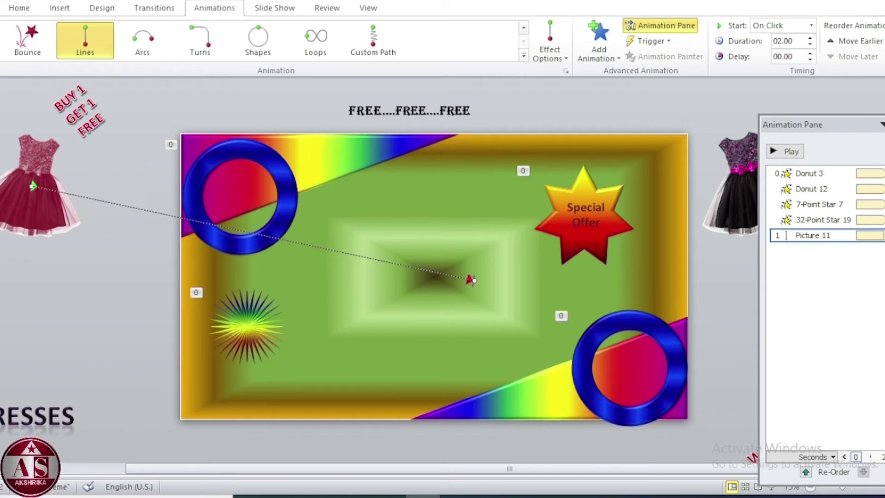
Set the red dress's line motion path to start With Previous.
click(884, 235)
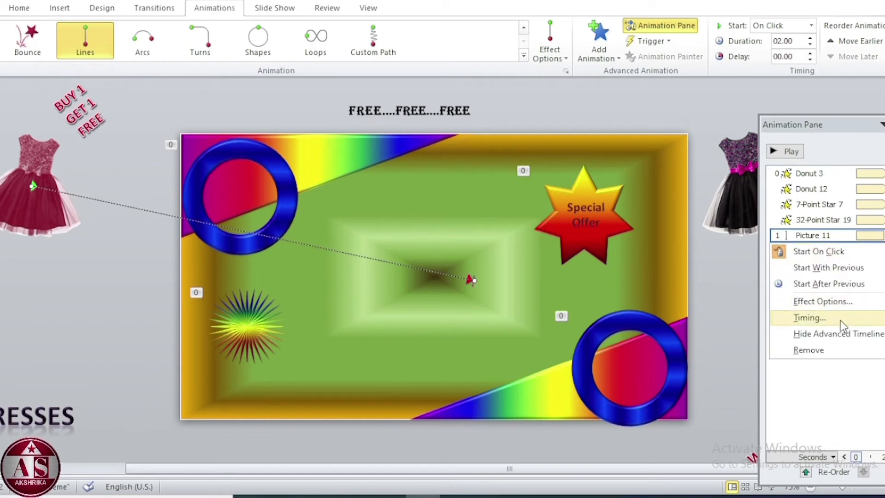
click(810, 318)
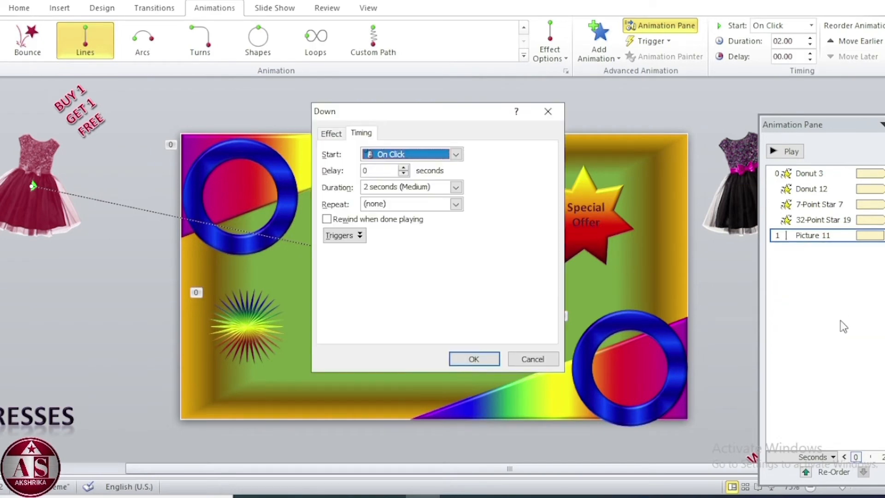
click(456, 154)
click(427, 181)
Set both the smooth start and smooth end of the red dress's motion path to 0 sec.
click(331, 134)
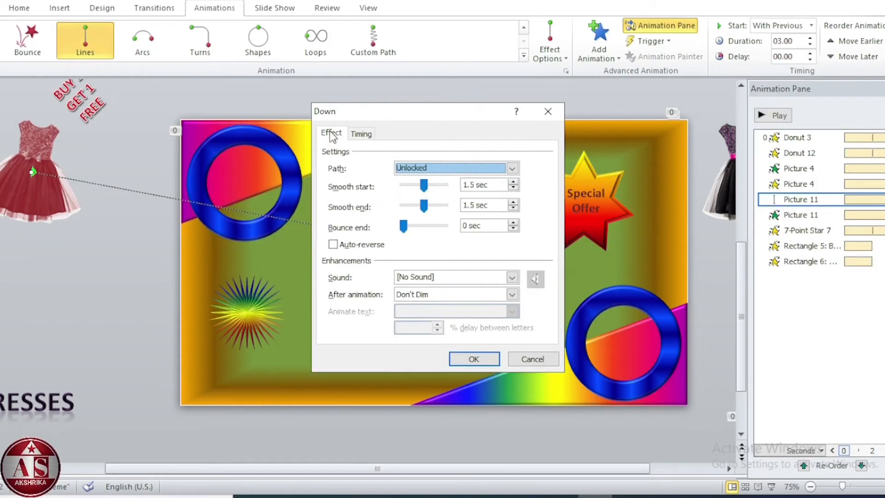
drag(423, 185, 403, 185)
click(424, 206)
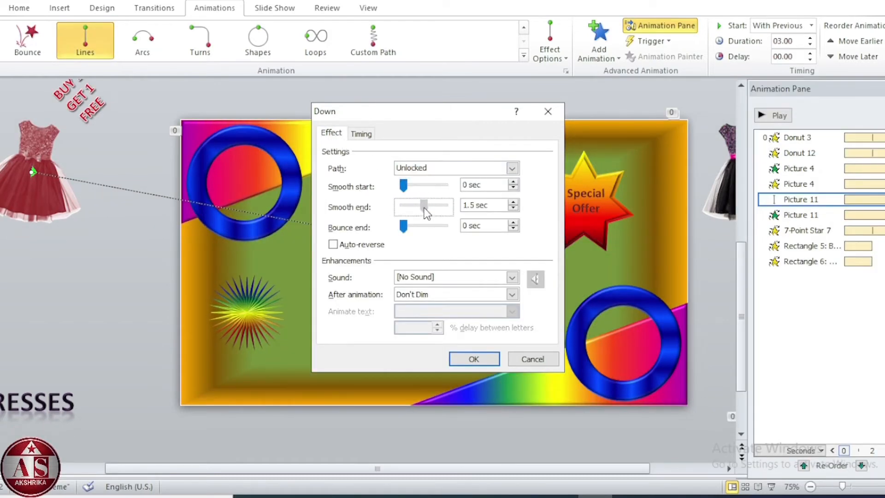
drag(426, 213, 373, 209)
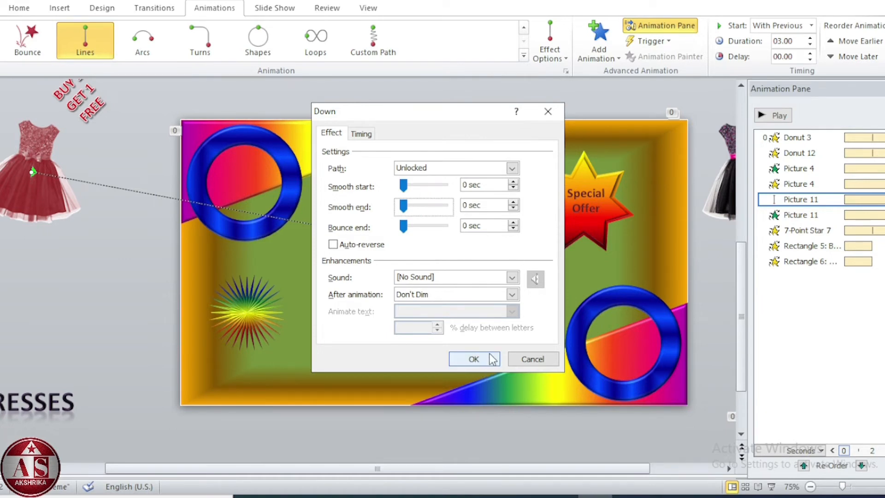
click(474, 358)
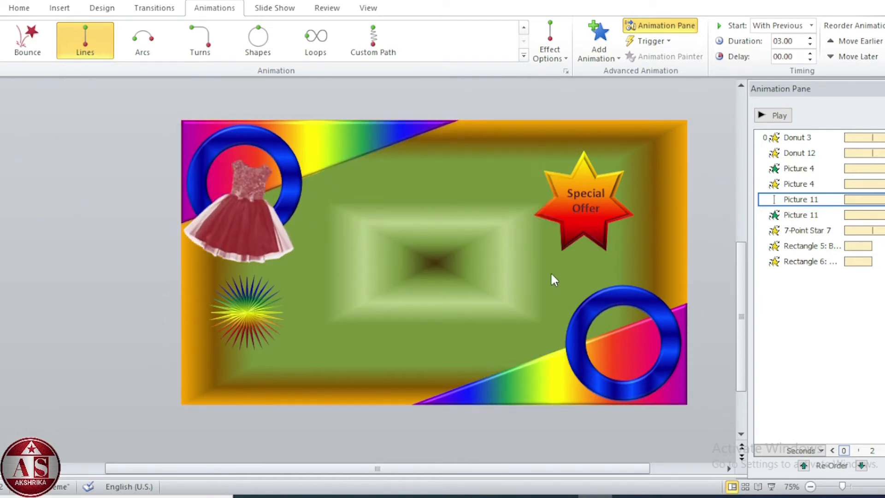
Add a Teeter emphasis animation to the red dress picture alongside its existing animations.
click(9, 205)
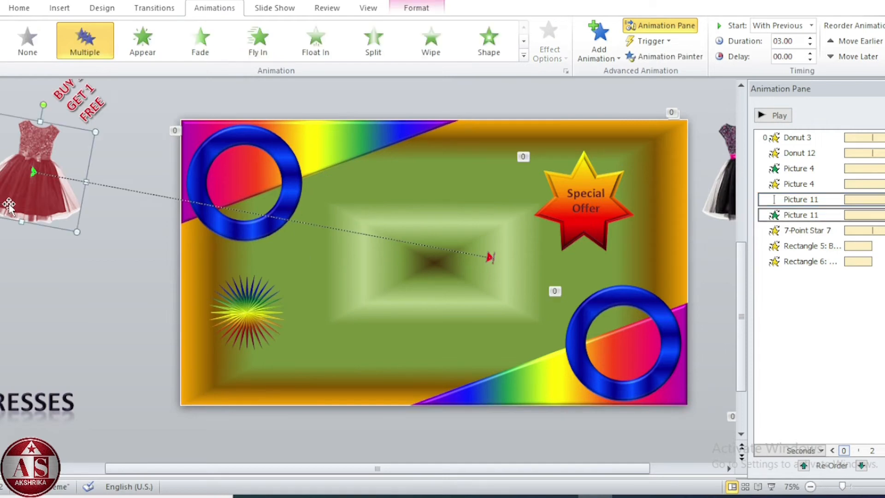
click(594, 47)
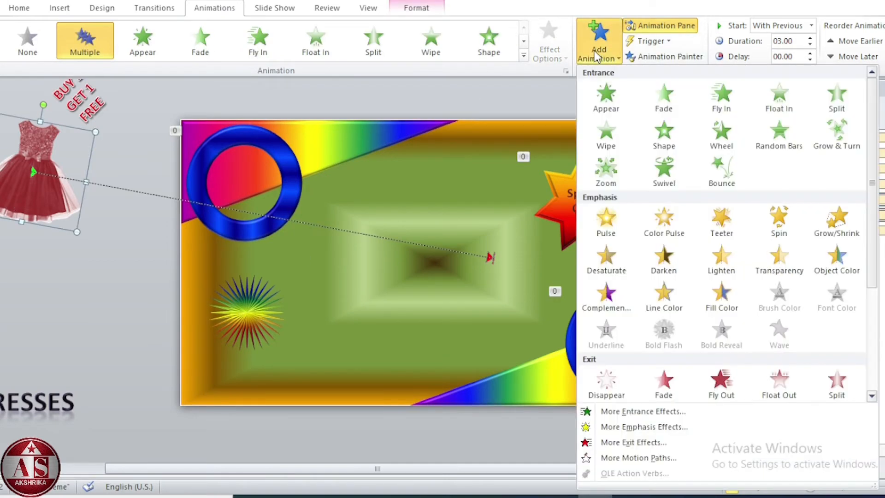
click(732, 219)
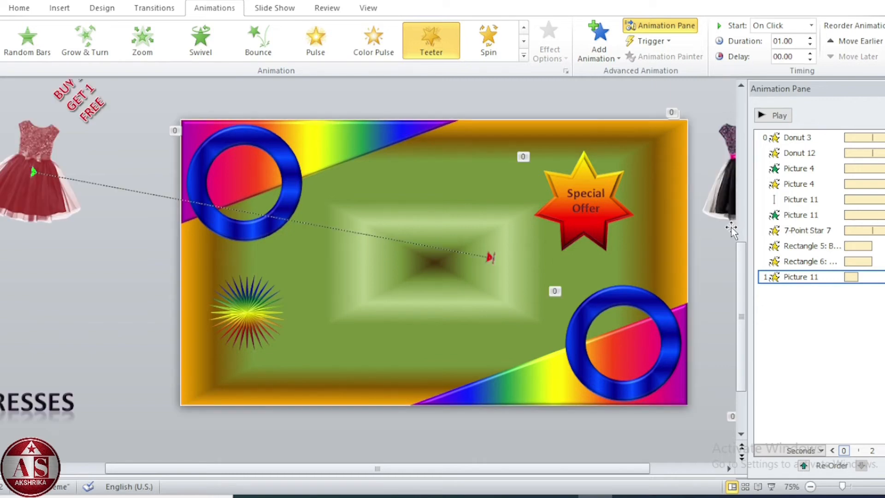
Set the red dress's Teeter animation to start With Previous, last 3 seconds (Slow) and repeat Until End of Slide.
right_click(815, 276)
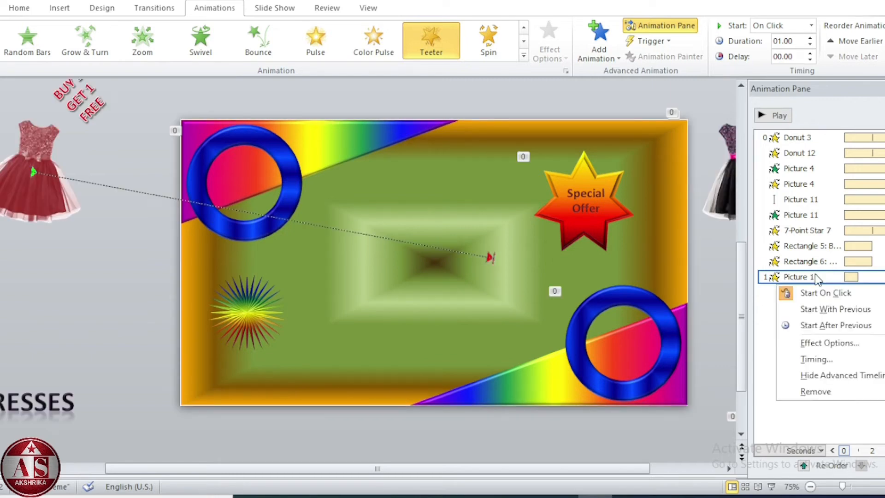
click(815, 359)
click(458, 179)
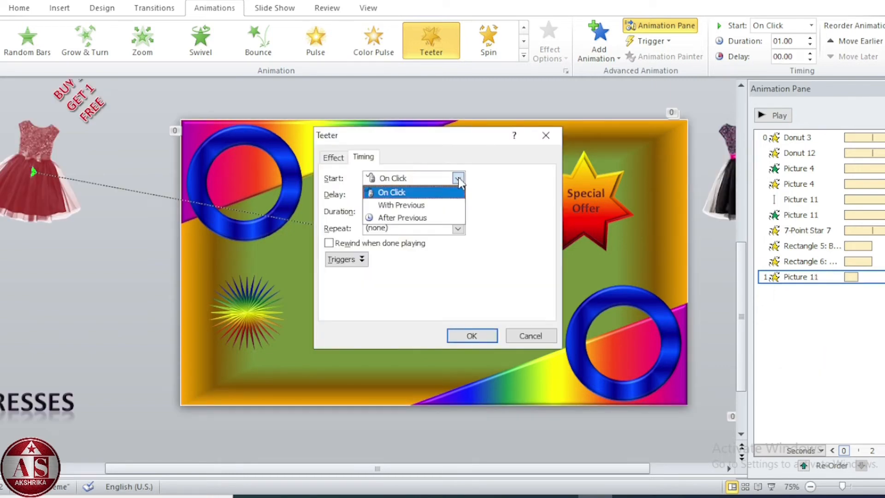
click(449, 204)
click(458, 211)
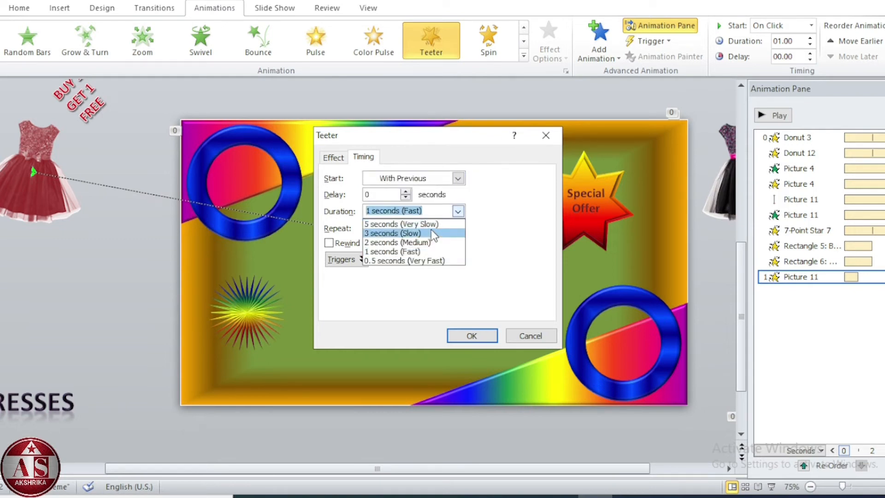
click(432, 232)
click(457, 229)
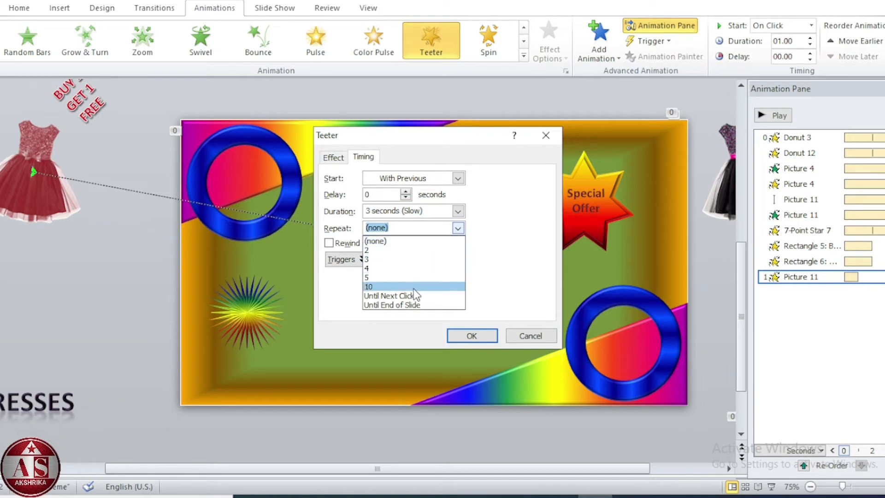
click(401, 305)
click(472, 337)
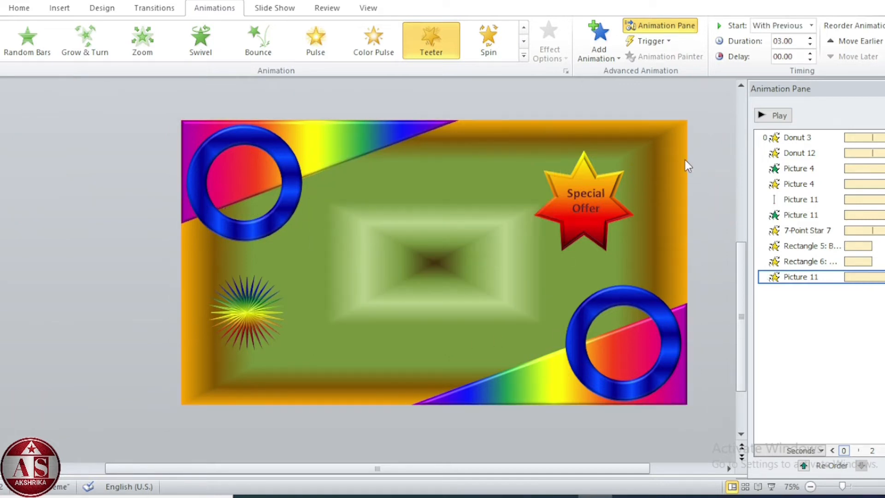
Apply a Lines motion path to the black dress picture, ending just left of the slide's centre.
click(726, 192)
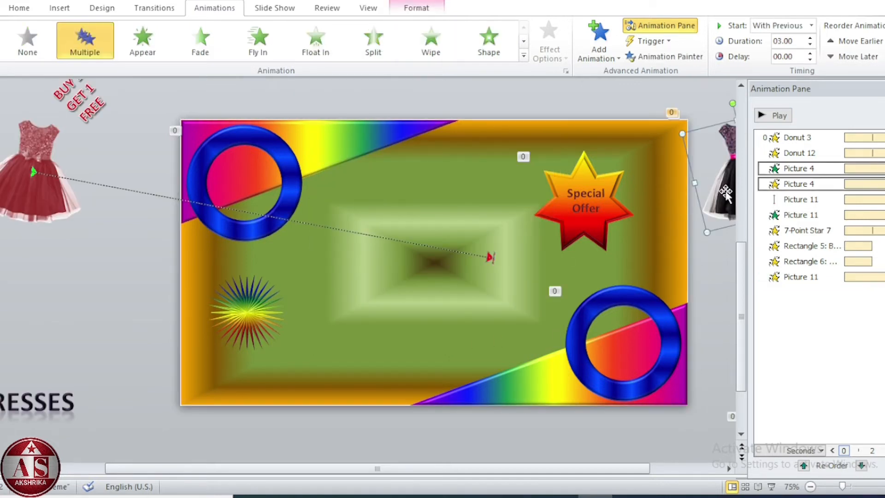
click(524, 55)
scroll(138, 194, down, 1)
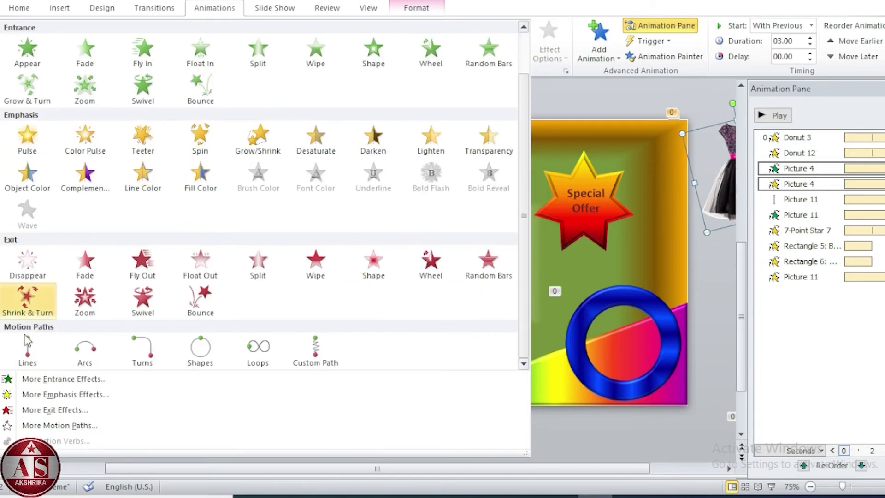
click(28, 350)
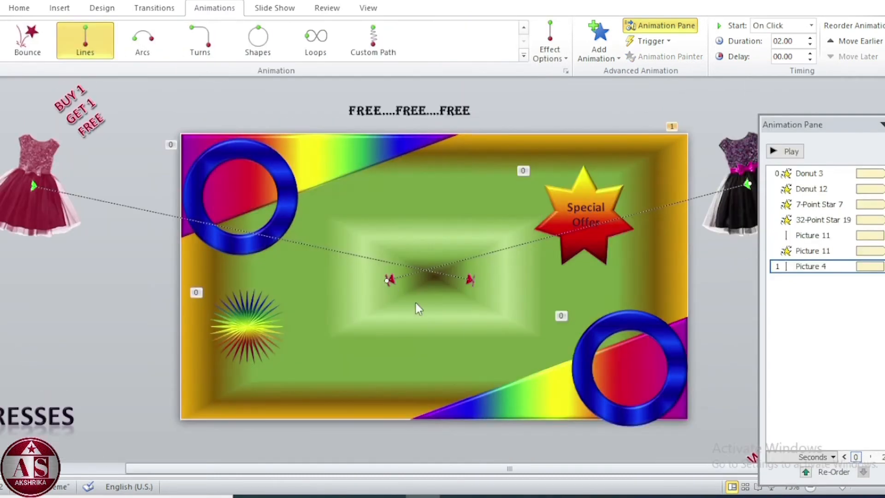
Set the black dress's line motion path to start With Previous with a duration of 3 seconds (Slow).
click(879, 266)
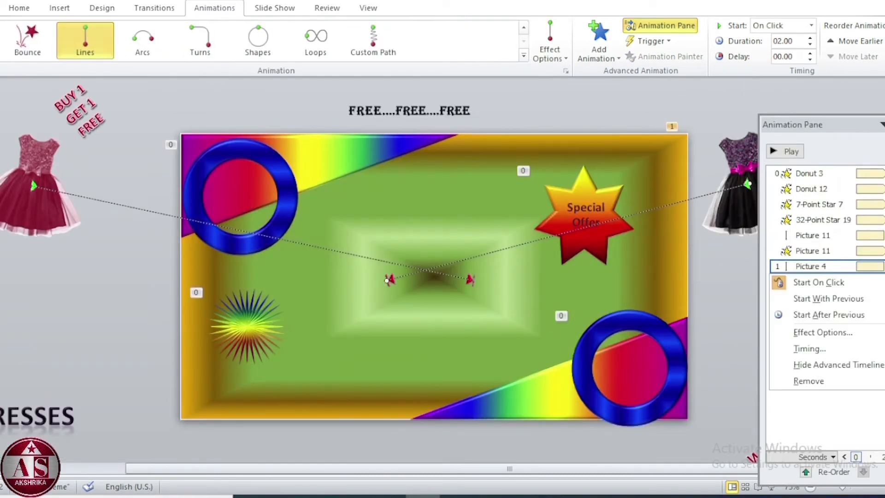
click(842, 351)
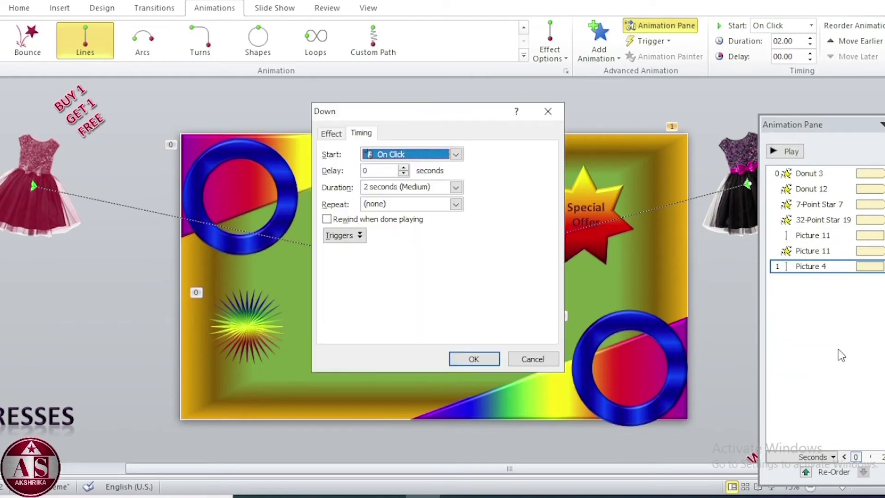
click(455, 154)
click(437, 180)
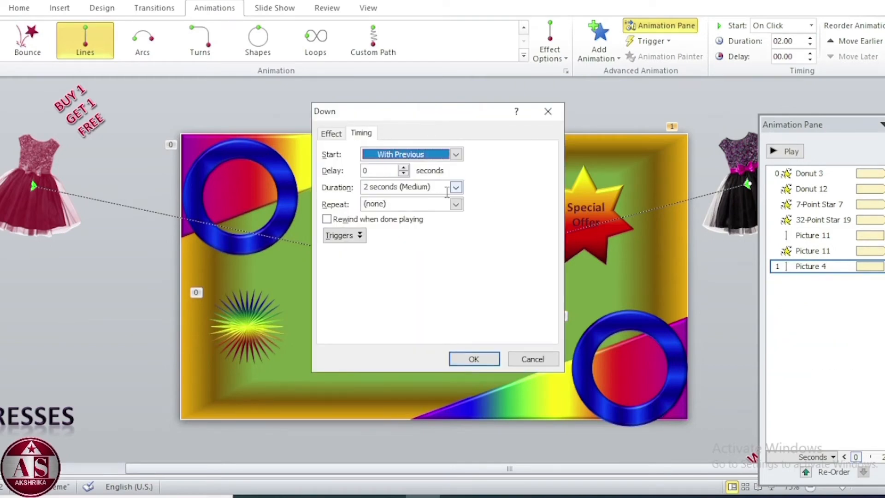
click(454, 187)
click(423, 206)
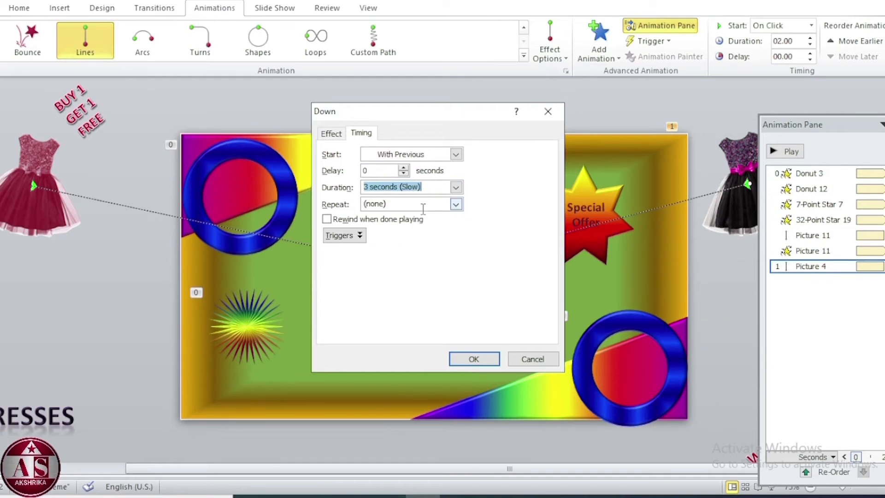
Set both the smooth start and smooth end of the black dress's motion path to 0 sec.
click(331, 133)
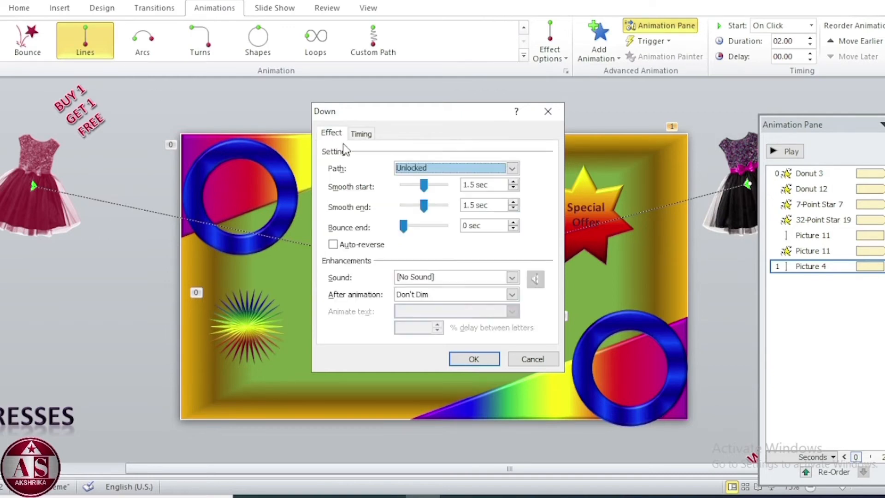
drag(423, 185, 404, 206)
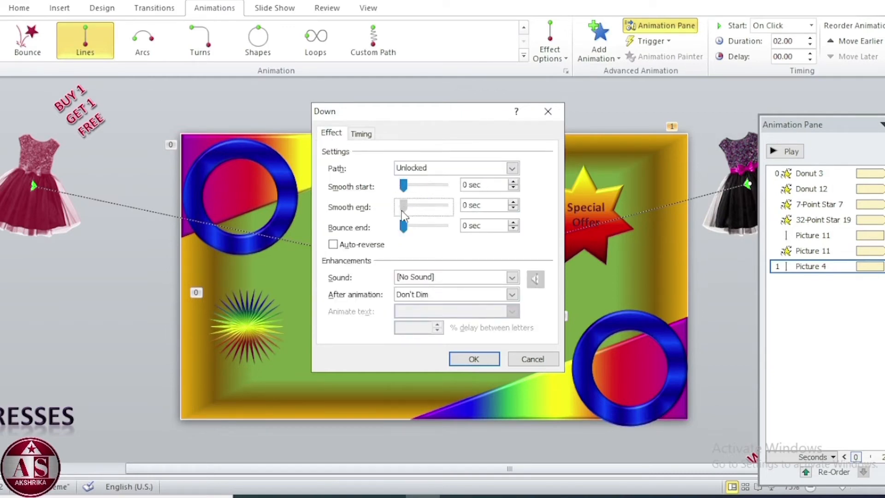
click(473, 358)
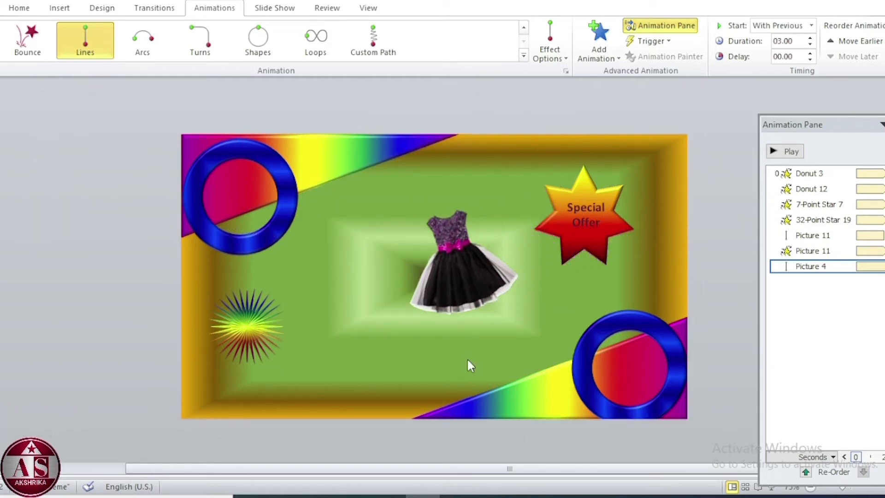
Add a Teeter emphasis animation to the black dress picture alongside its motion path.
click(726, 220)
click(604, 49)
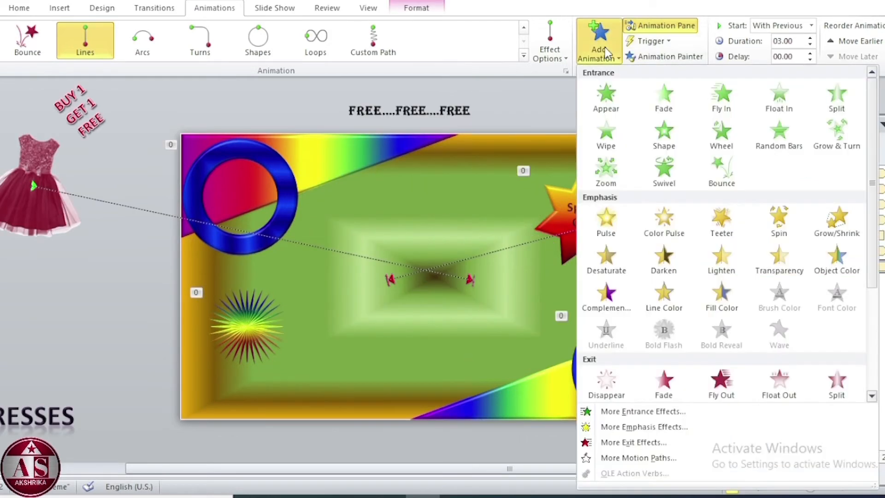
click(721, 220)
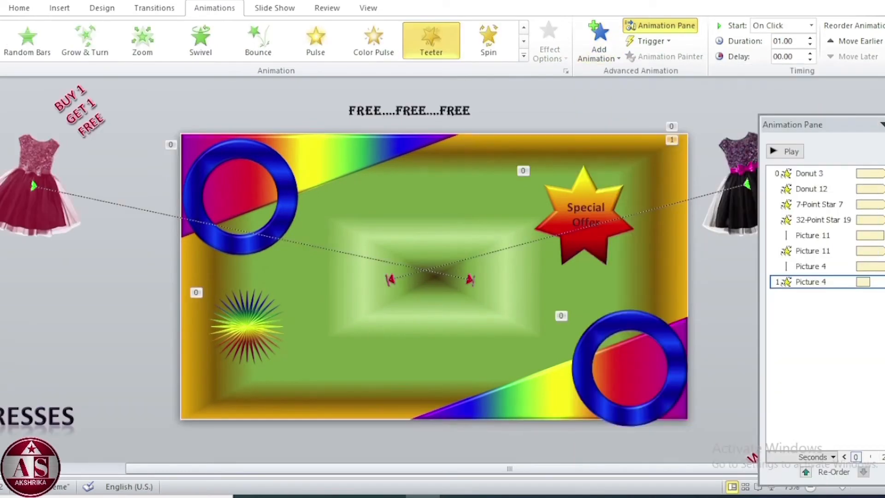
Set the black dress's Teeter animation to start With Previous, last 3 seconds (Slow) and repeat Until End of Slide.
right_click(787, 283)
click(836, 362)
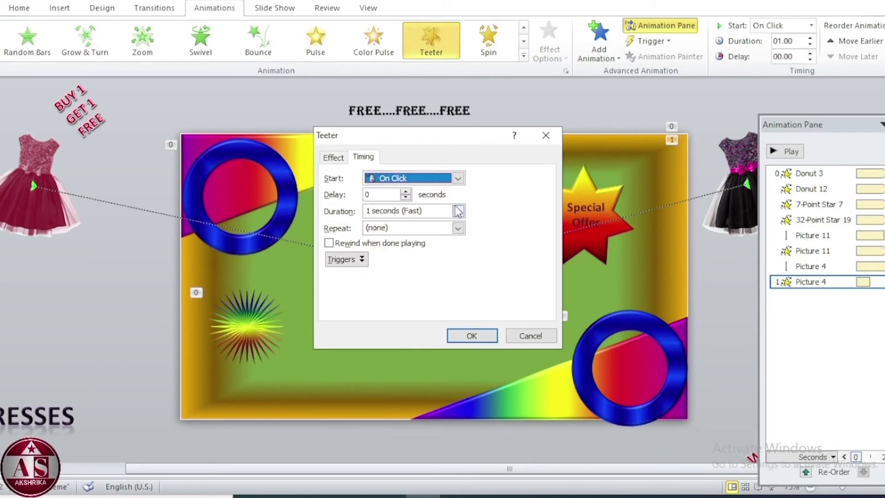
click(458, 178)
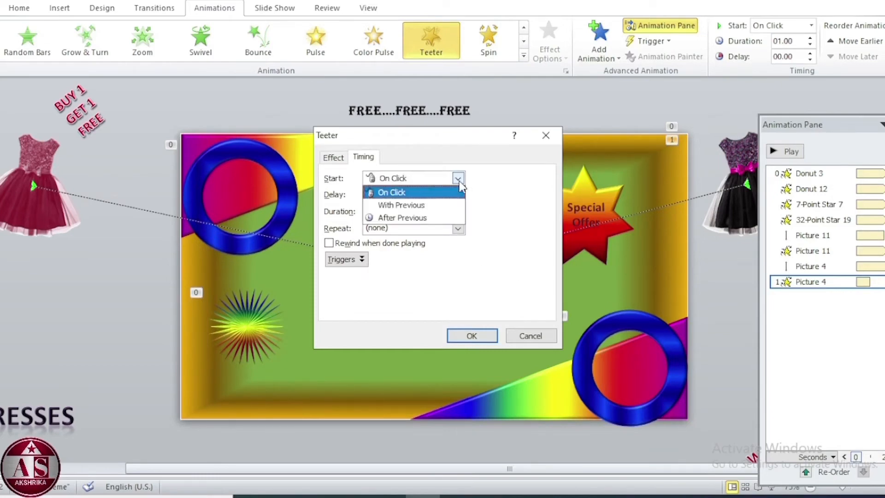
click(440, 200)
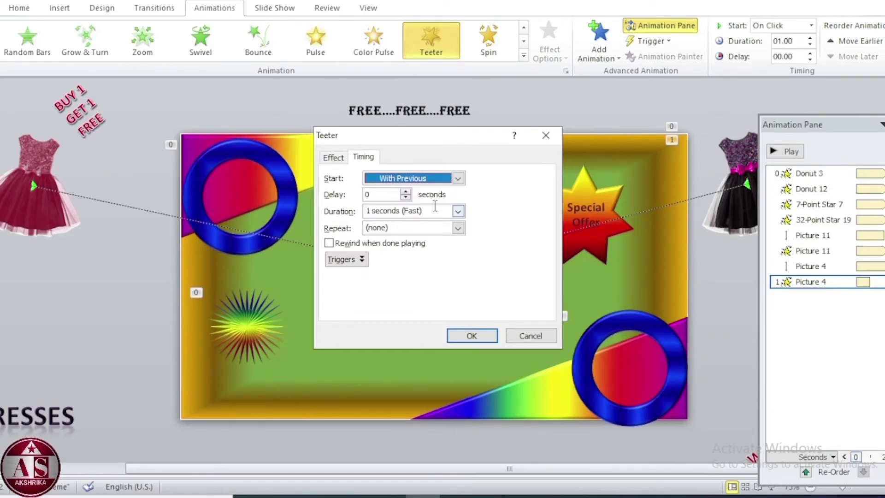
click(457, 211)
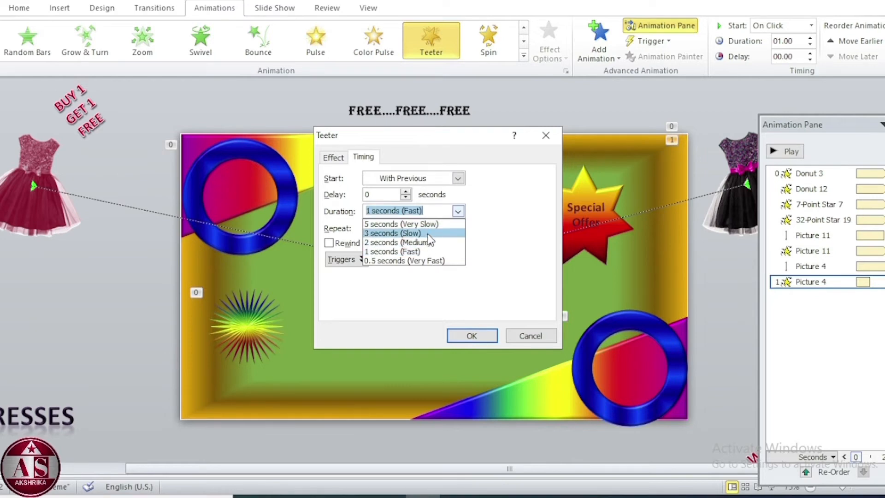
click(428, 234)
click(458, 229)
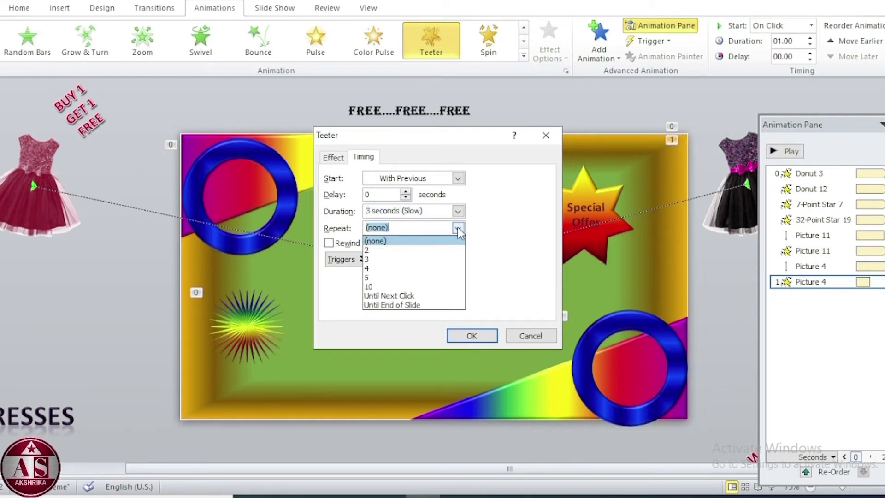
click(421, 305)
click(466, 337)
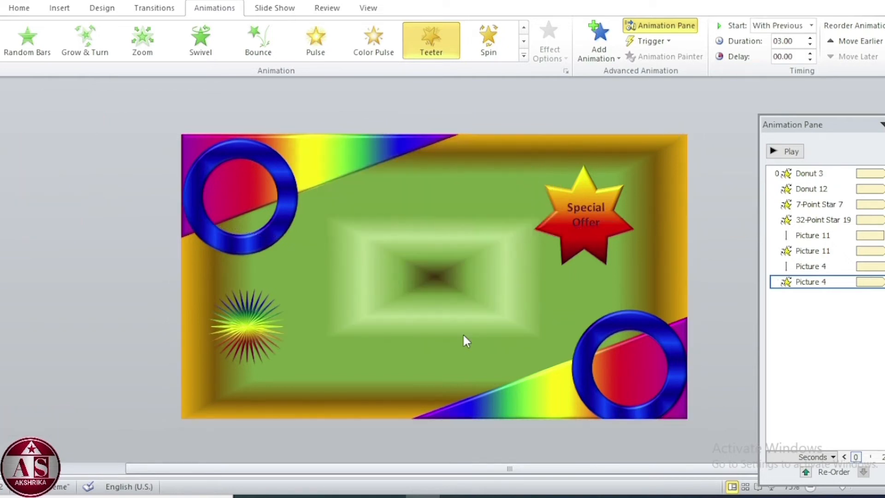
Add a Lines motion path to the "BUY 1 GET 1 FREE" text, ending inside the slide's upper-left blue ring.
click(80, 109)
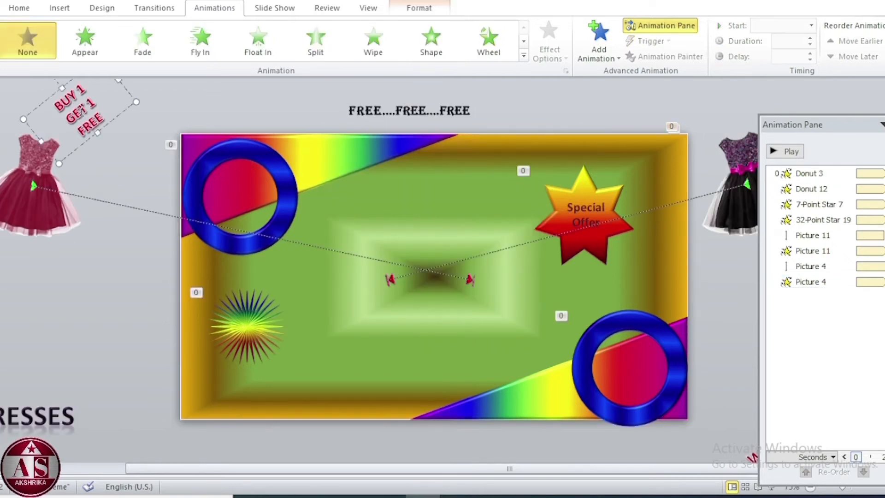
click(596, 53)
scroll(626, 283, down, 3)
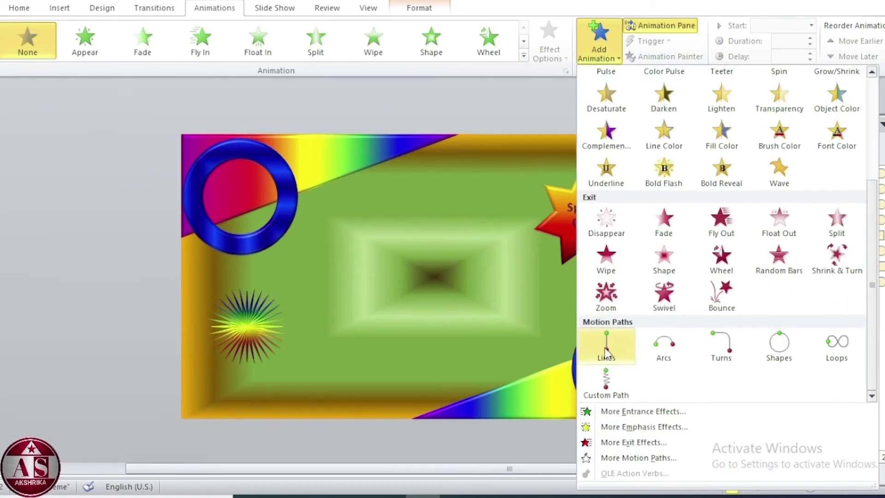
click(605, 352)
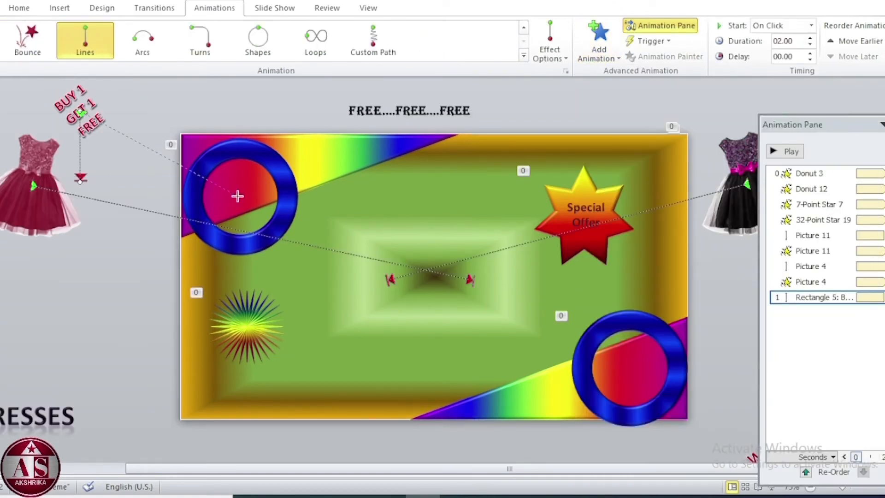
drag(237, 197, 239, 195)
Set the "BUY 1 GET 1 FREE" text's motion path to start With Previous with a duration of 3 seconds (Slow).
right_click(825, 299)
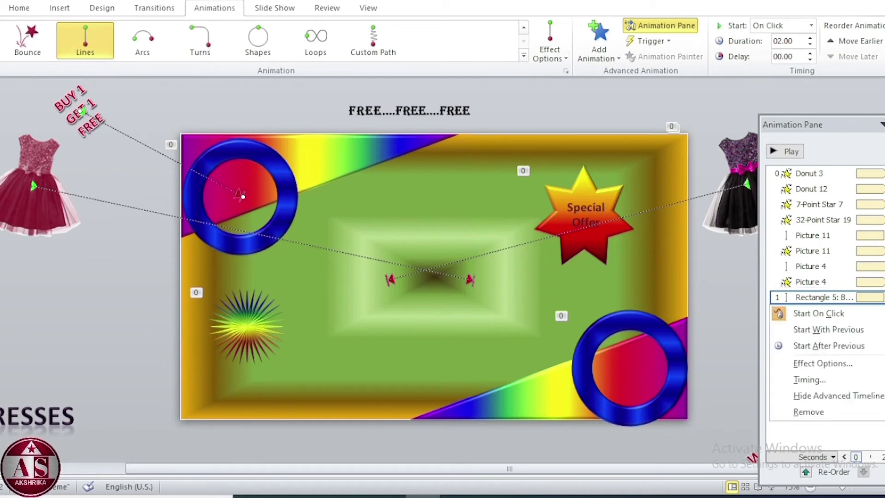
click(831, 380)
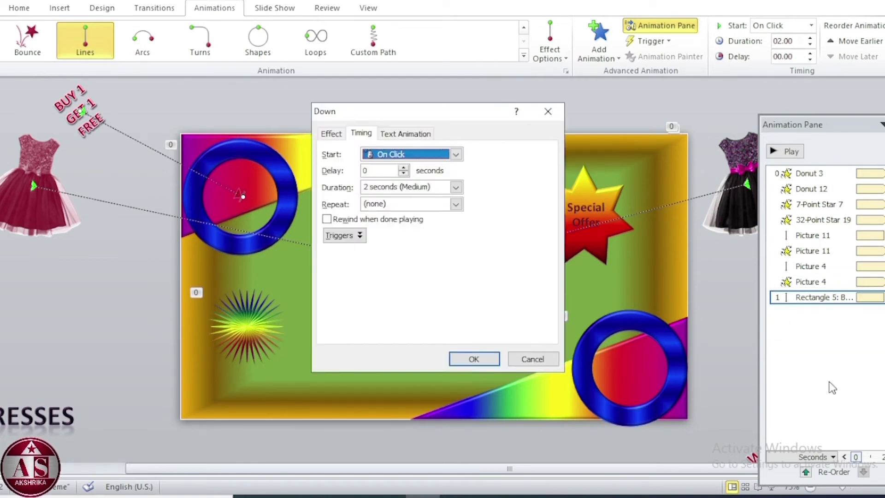
click(456, 155)
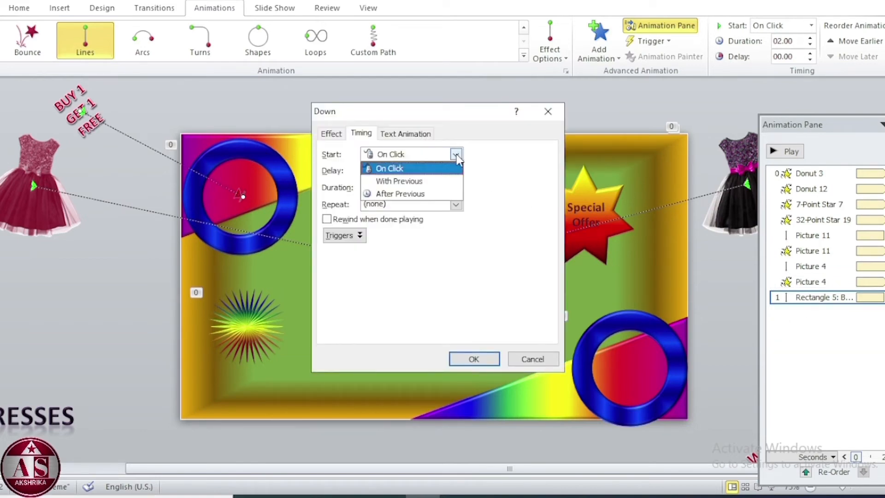
click(439, 179)
click(455, 187)
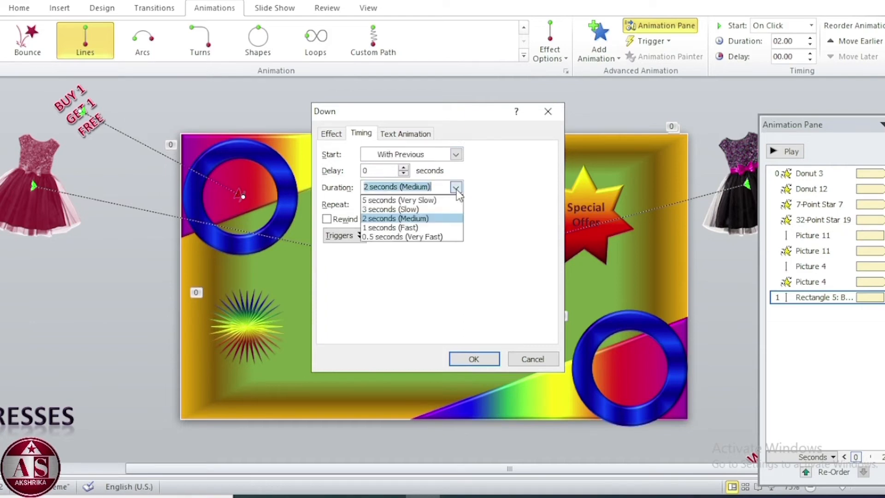
click(409, 209)
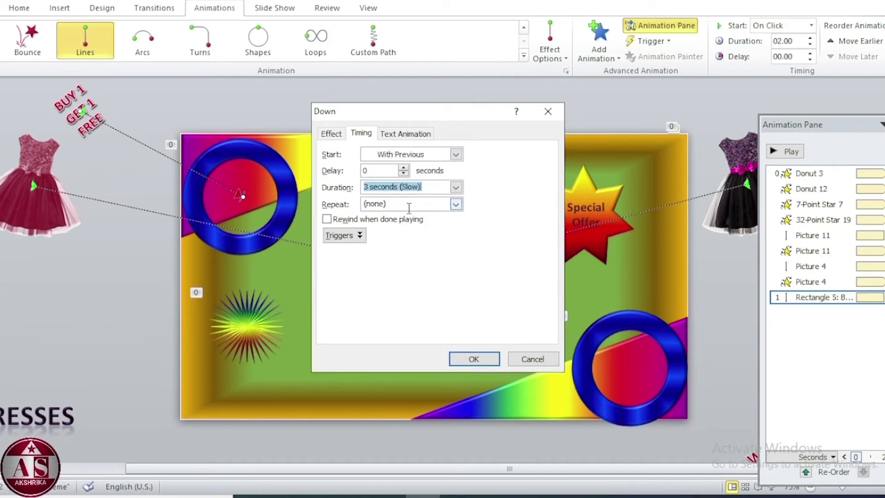
Remove the smooth start and smooth end from the "BUY 1 GET 1 FREE" text's motion path.
click(333, 135)
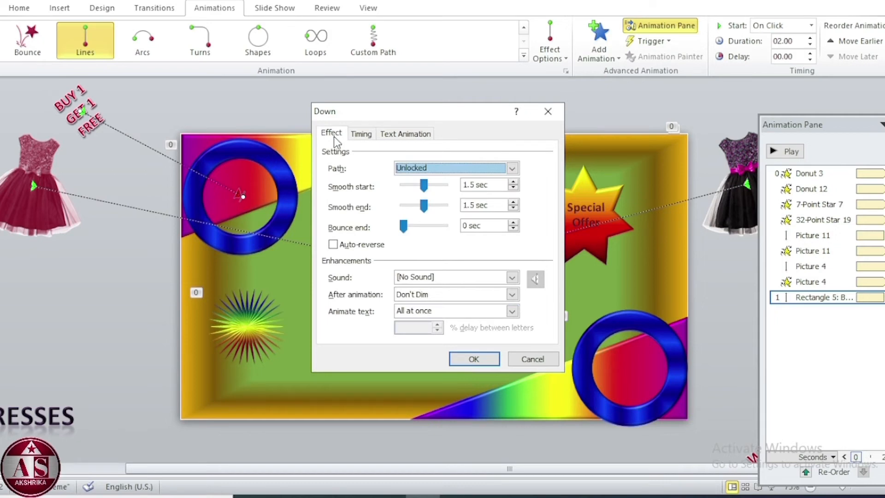
drag(429, 188, 394, 215)
click(474, 359)
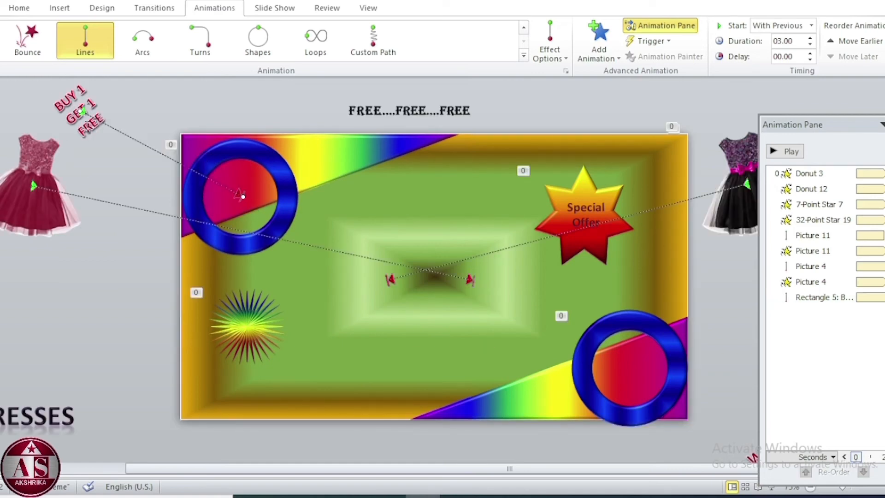
Add a Spin emphasis animation to the "BUY 1 GET 1 FREE" text.
click(90, 129)
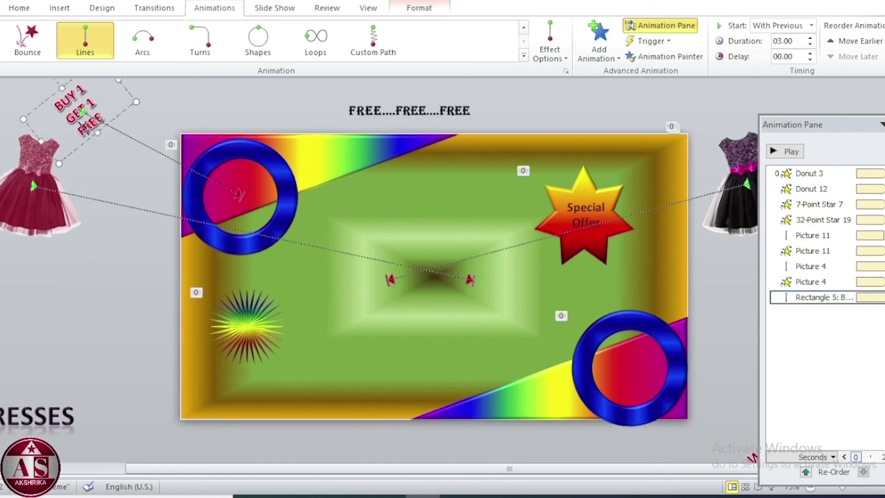
click(598, 42)
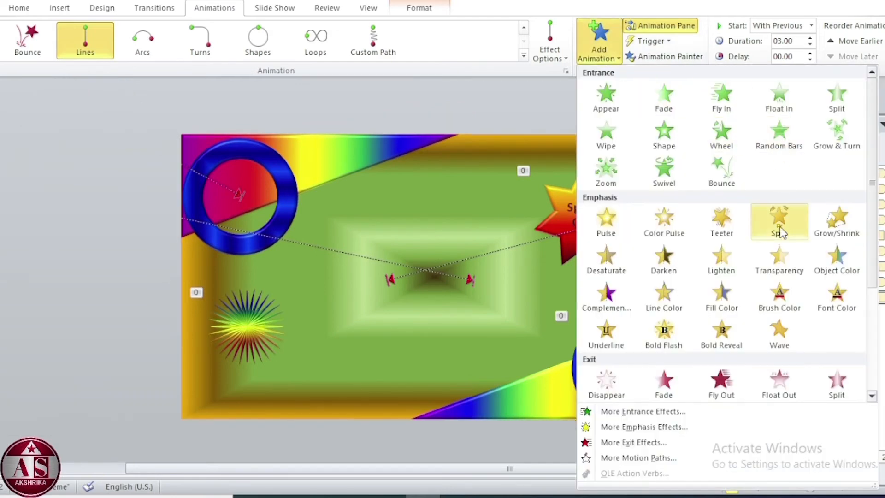
click(778, 219)
Set the "BUY 1 GET 1 FREE" text's Spin animation to start With Previous and last 3 seconds (Slow).
click(883, 313)
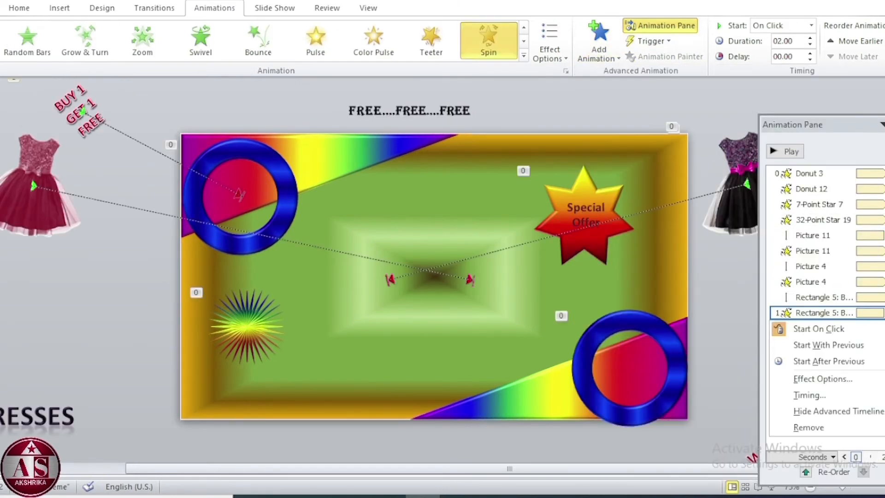
click(842, 397)
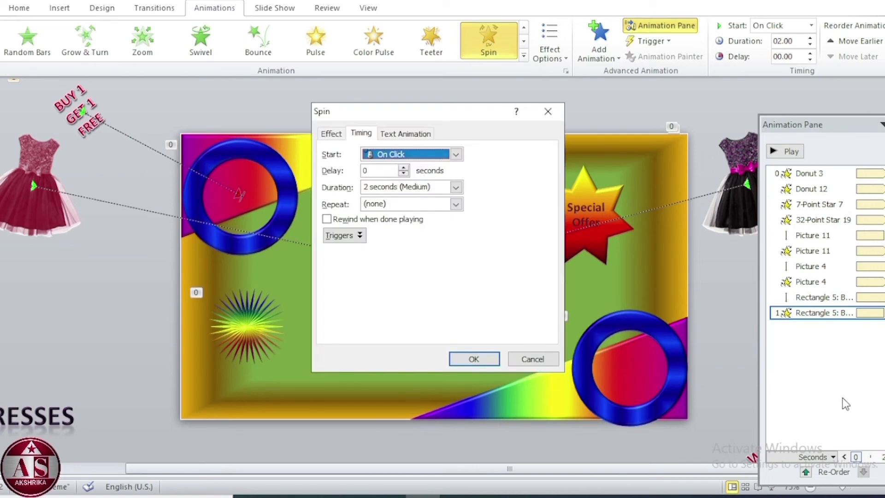
click(455, 155)
click(429, 183)
click(455, 187)
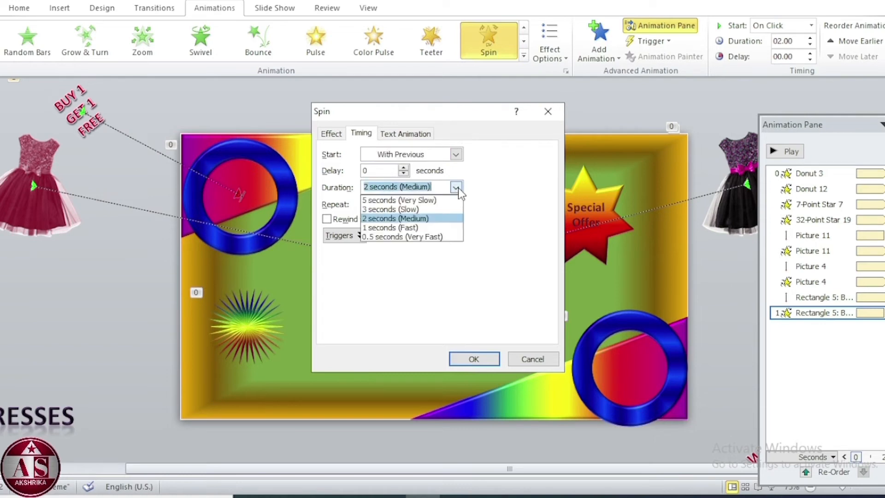
click(433, 213)
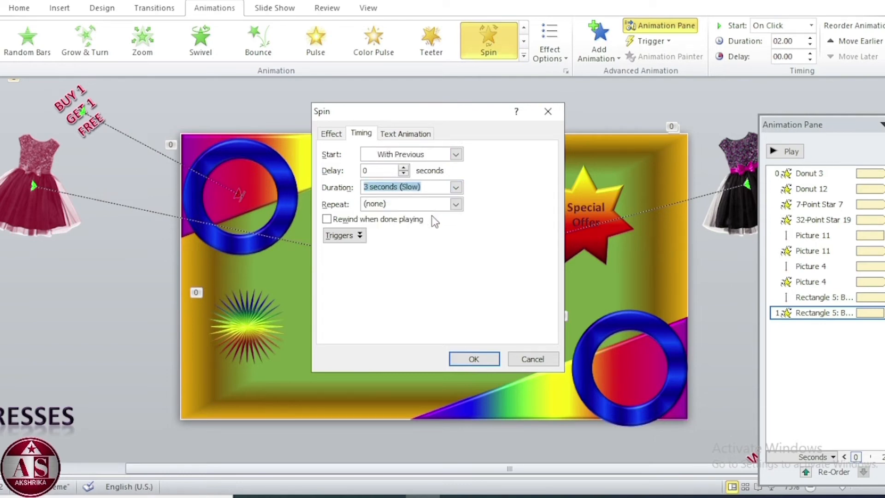
click(432, 216)
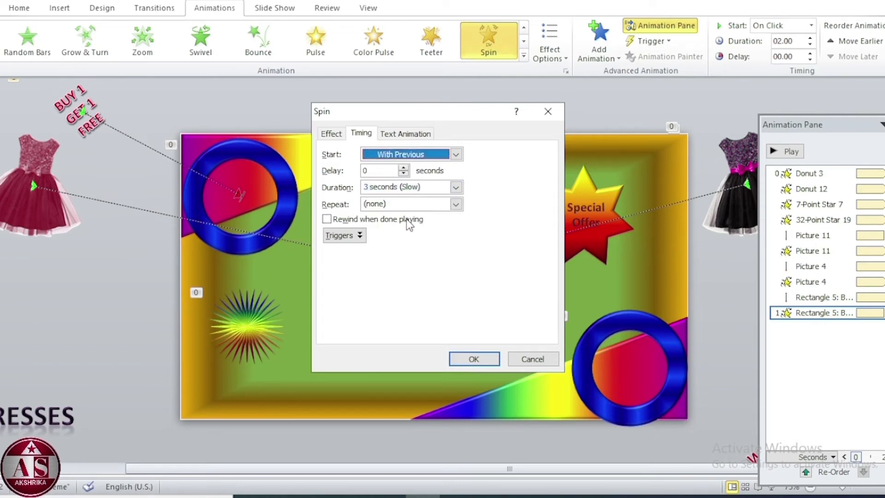
click(474, 359)
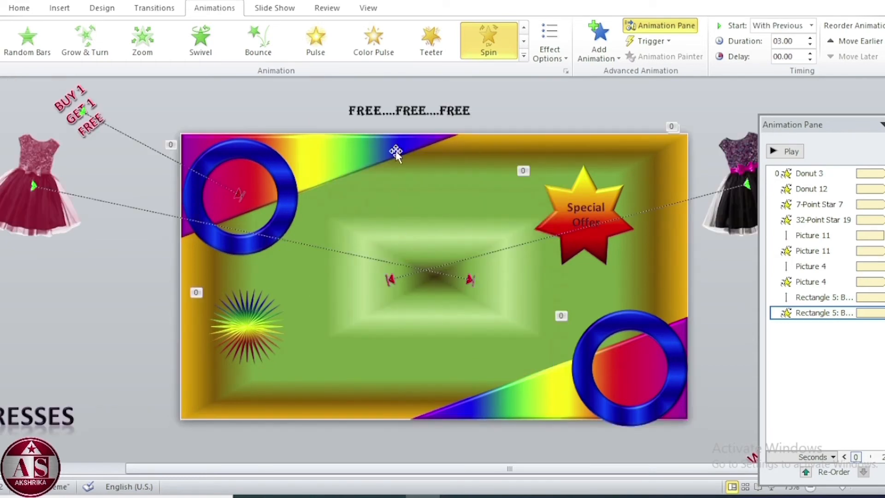
Add a downward Lines motion path to the "FREE....FREE....FREE" text, ending inside the slide's upper middle area.
click(417, 111)
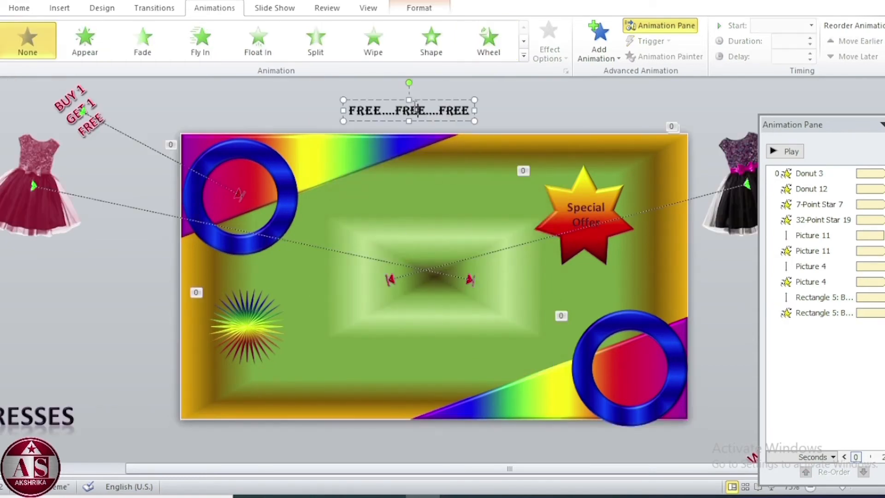
click(597, 56)
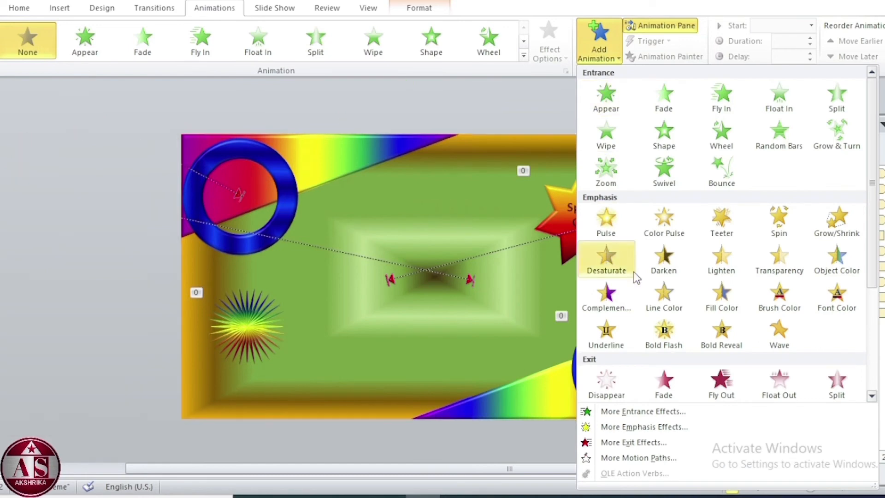
scroll(636, 276, down, 3)
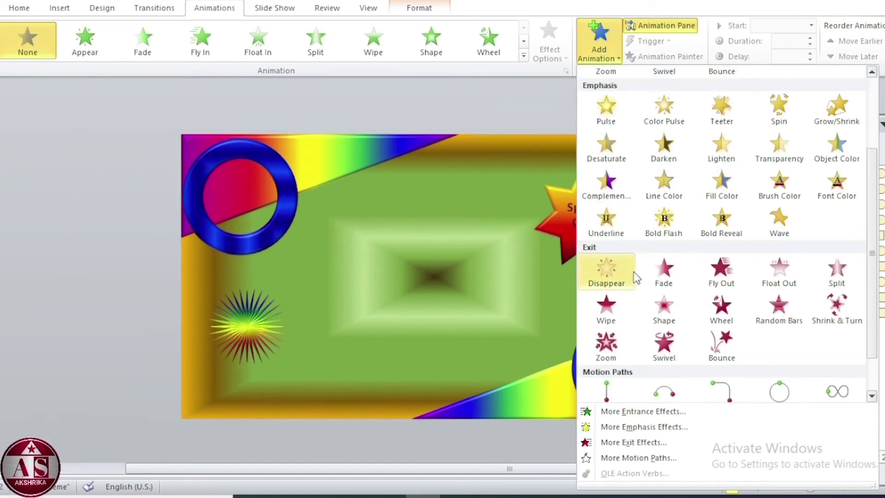
click(606, 394)
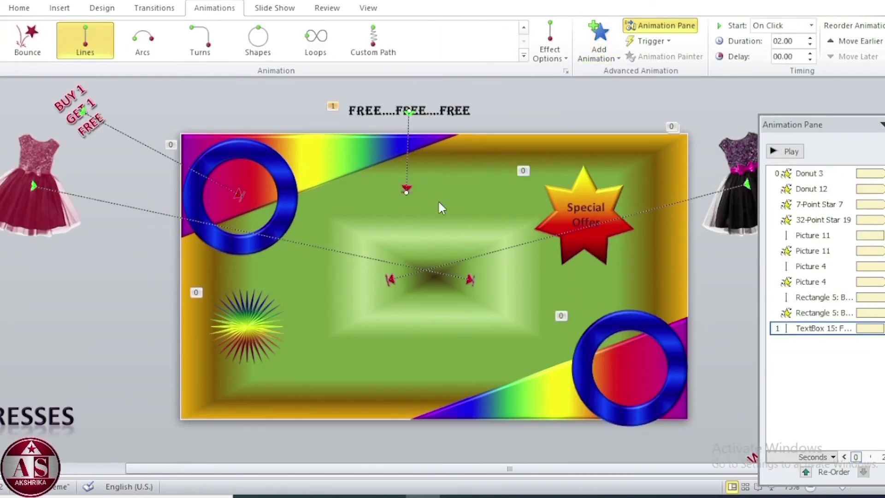
Set the "FREE....FREE....FREE" text's motion path to start With Previous with a duration of 3 seconds (Slow).
click(884, 328)
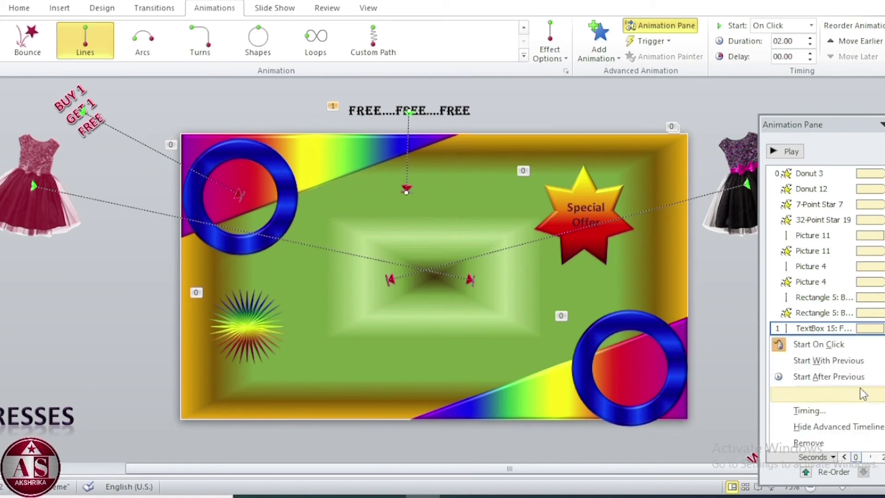
click(844, 413)
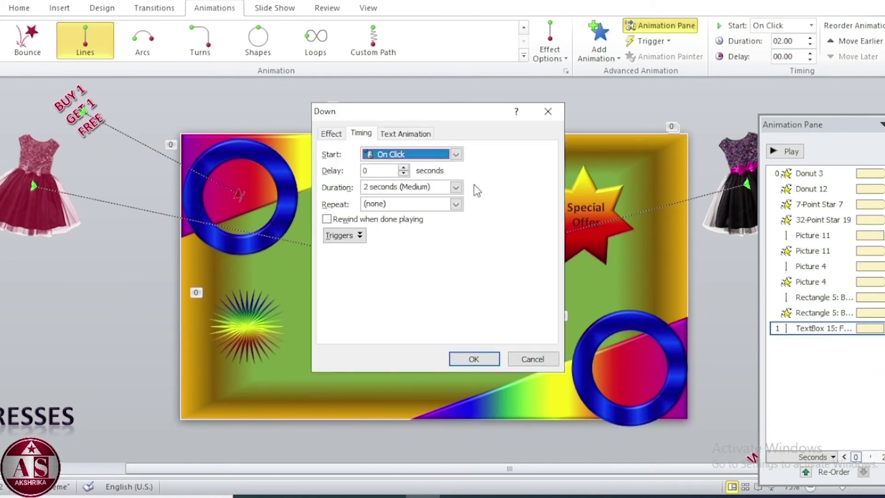
click(455, 155)
click(435, 180)
click(455, 187)
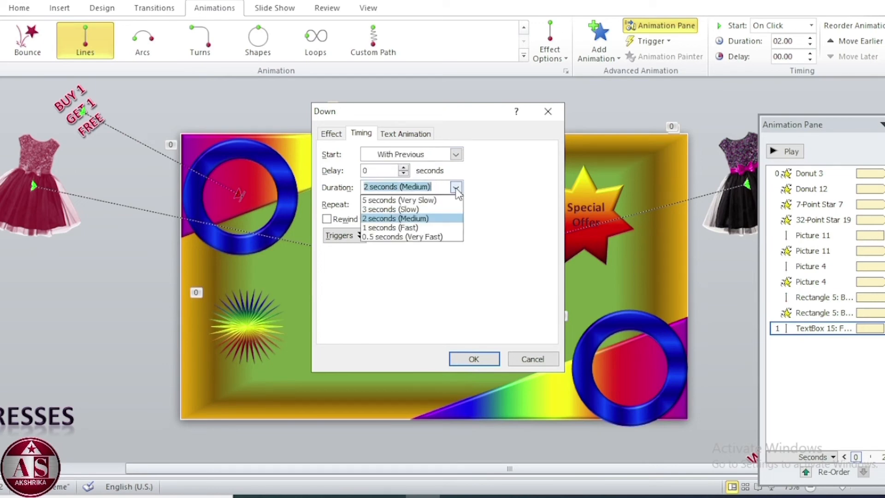
click(420, 210)
click(463, 359)
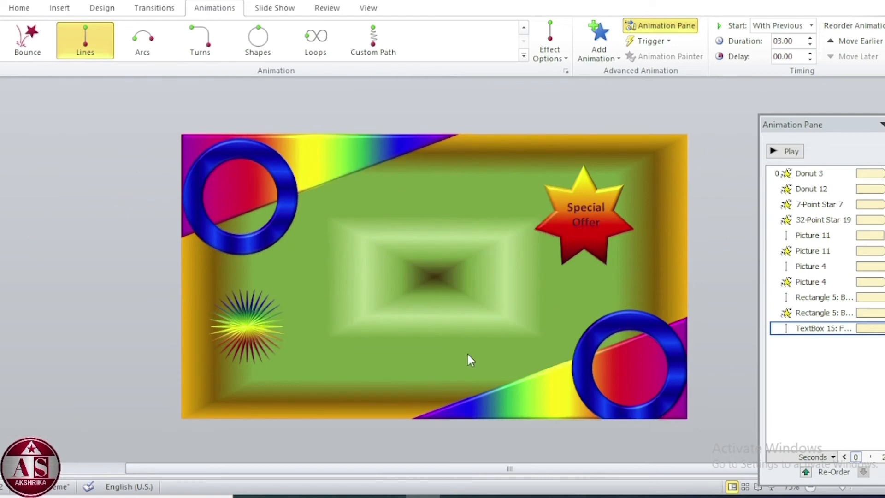
Add a Lines motion path to the "DRESSES" heading beside the slide, ending on the slide's lower edge left of the rainbow shape.
click(50, 413)
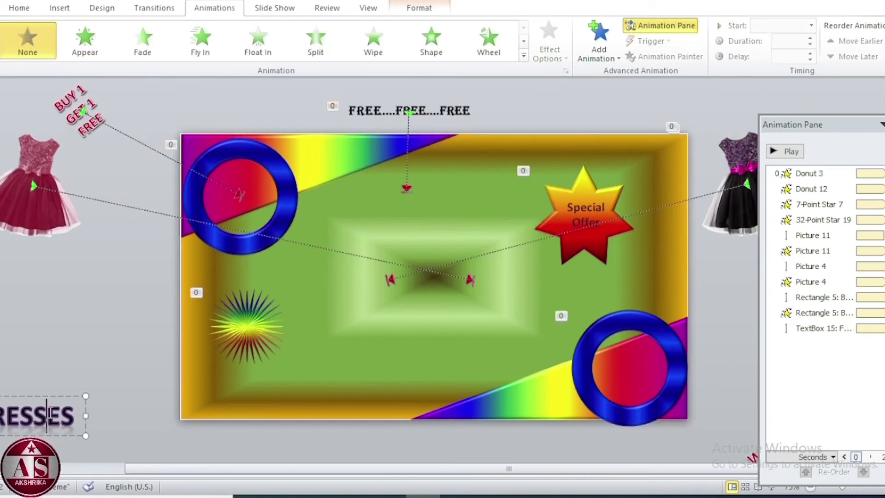
click(610, 58)
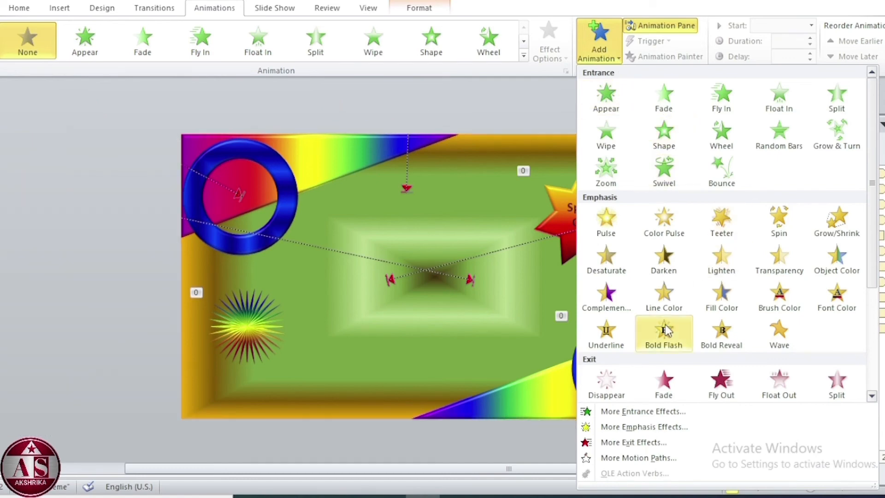
scroll(663, 330, down, 3)
click(606, 391)
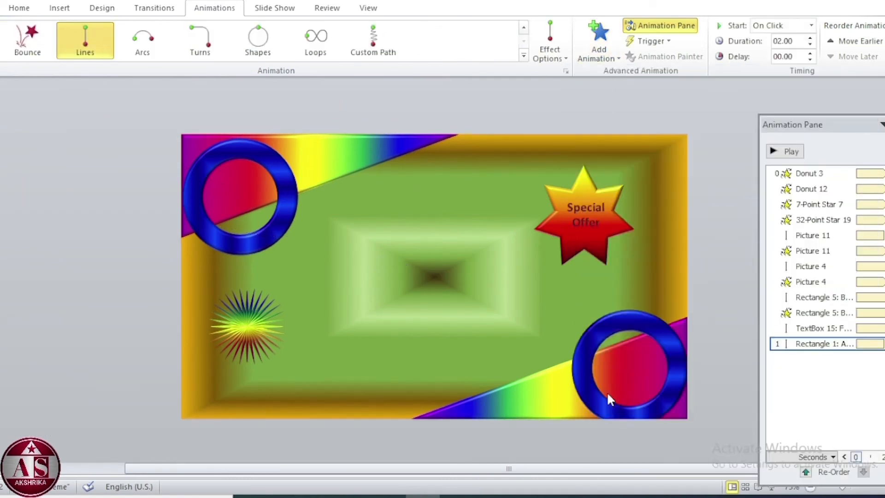
scroll(189, 387, down, 1)
drag(4, 453, 349, 378)
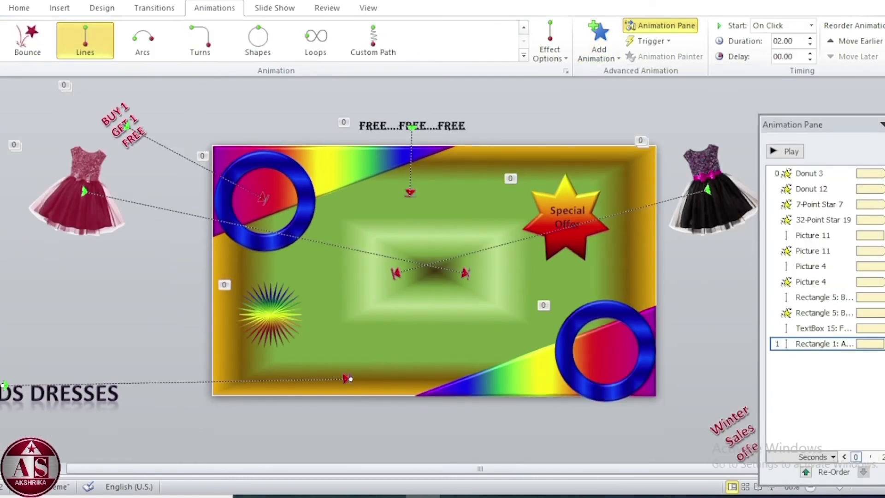
Set the "DRESSES" heading's motion path to start With Previous with a duration of 3 seconds (Slow).
click(883, 344)
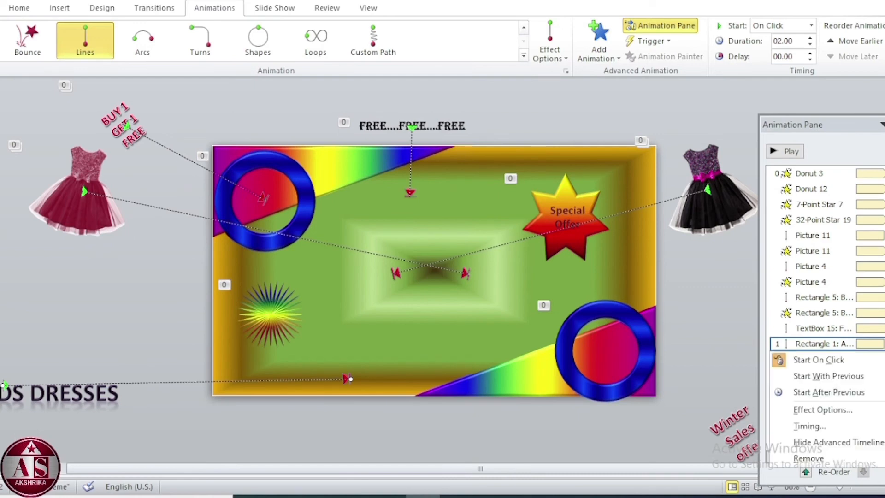
click(831, 428)
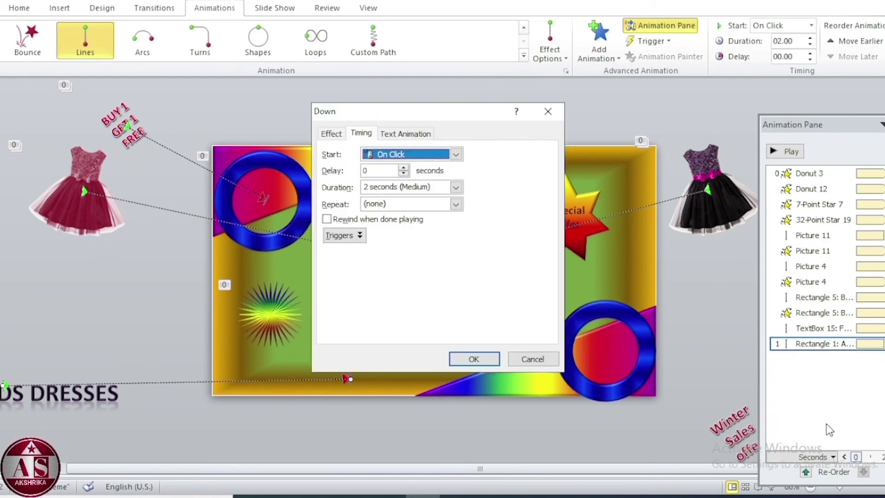
click(455, 154)
click(437, 181)
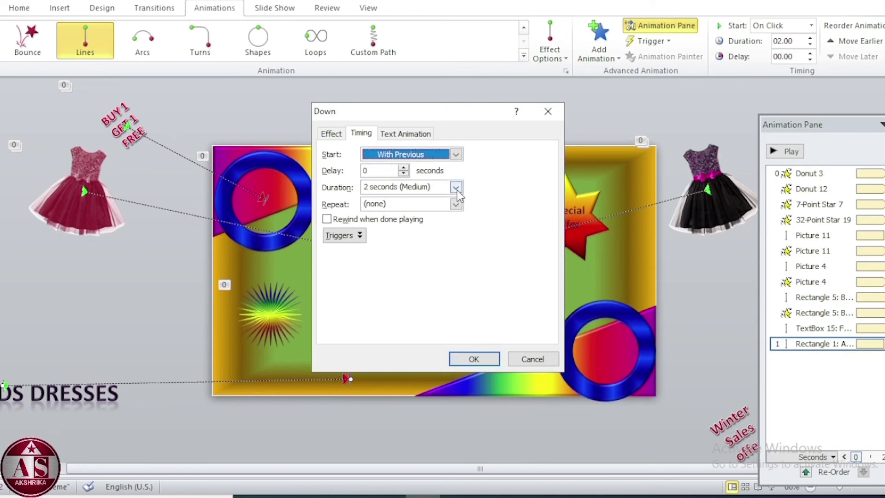
click(455, 186)
click(390, 208)
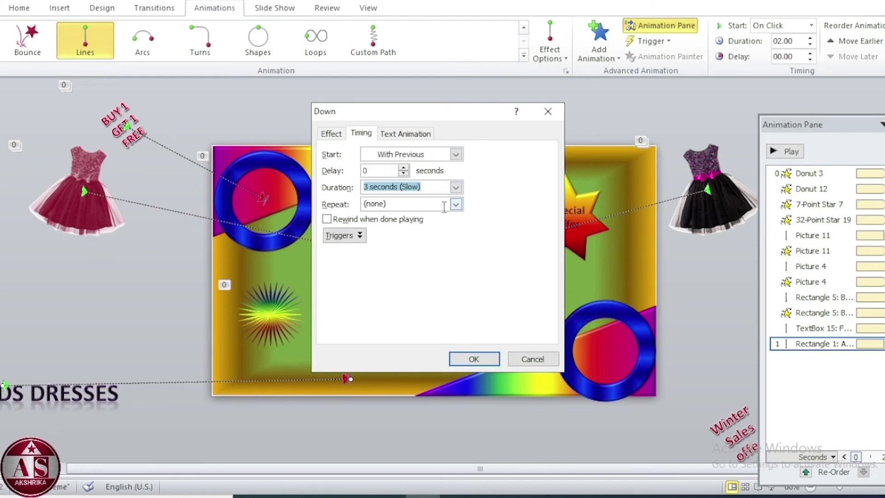
click(462, 361)
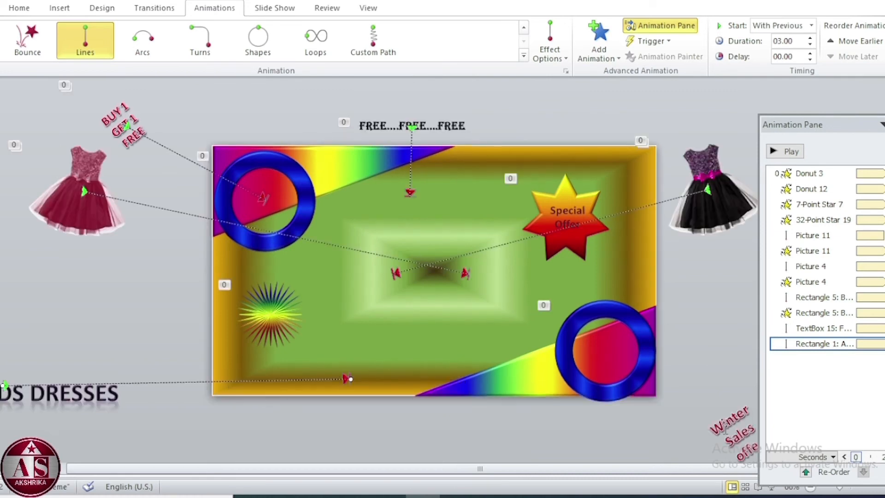
Add a Lines motion path to the "Winter Sales offer" text, ending inside the slide's lower-right blue ring.
click(723, 427)
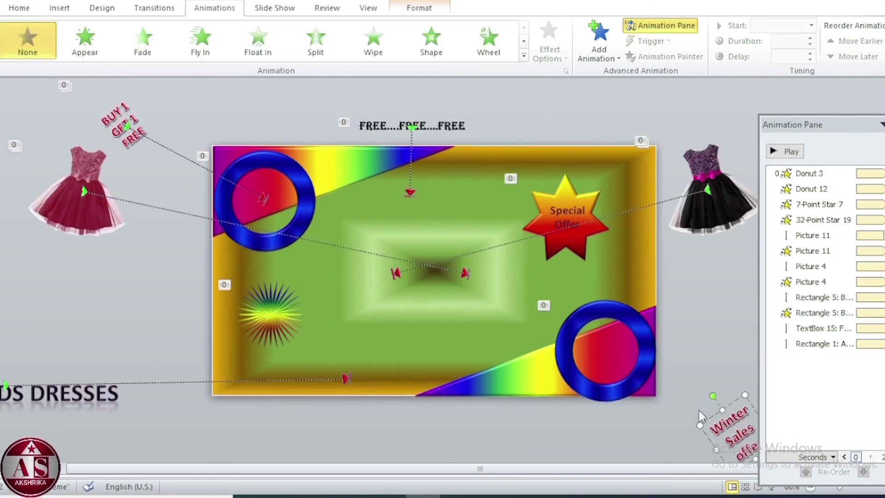
click(600, 46)
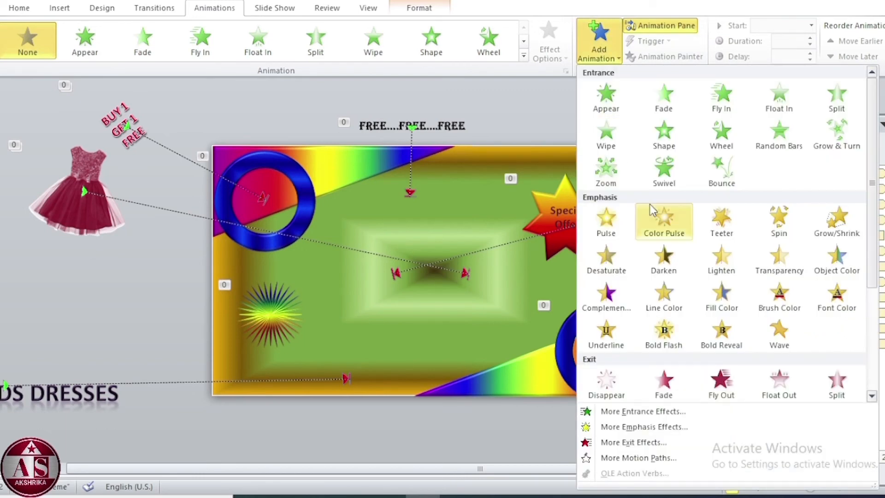
scroll(650, 203, down, 3)
click(606, 395)
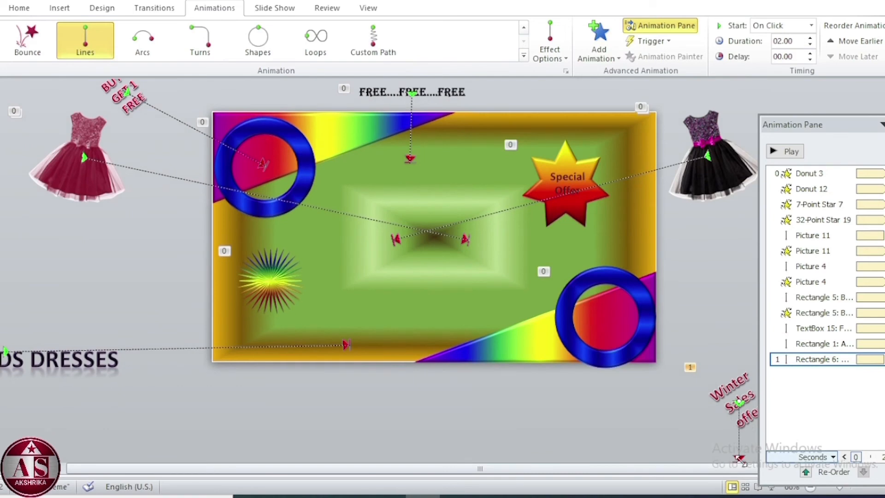
drag(739, 457, 606, 305)
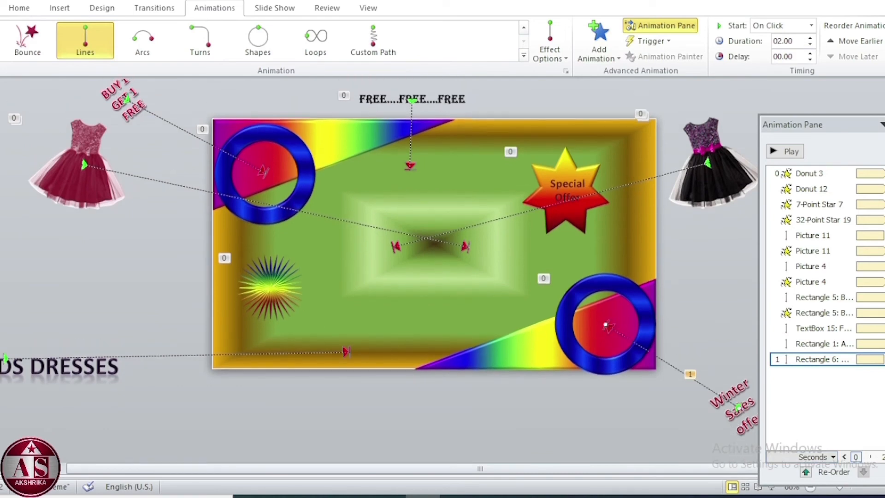
Set the "Winter Sales offer" text's motion path to start With Previous with a duration of 3 seconds (Slow).
click(883, 359)
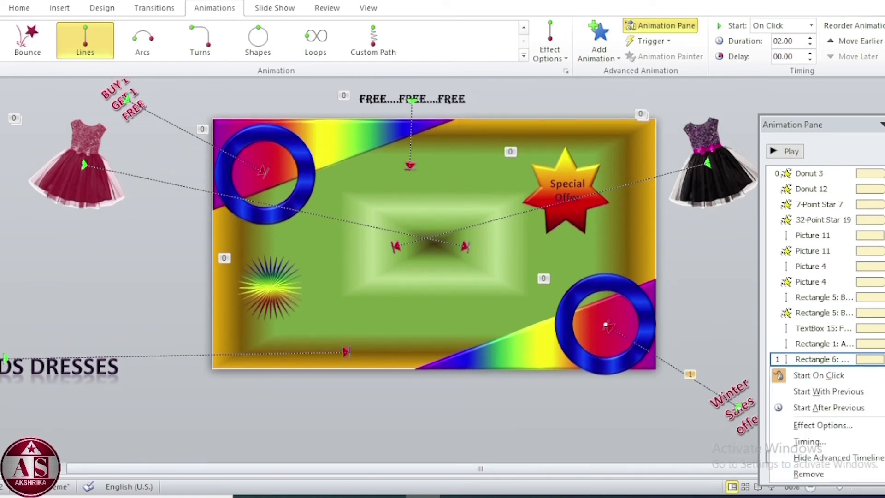
click(839, 441)
click(455, 155)
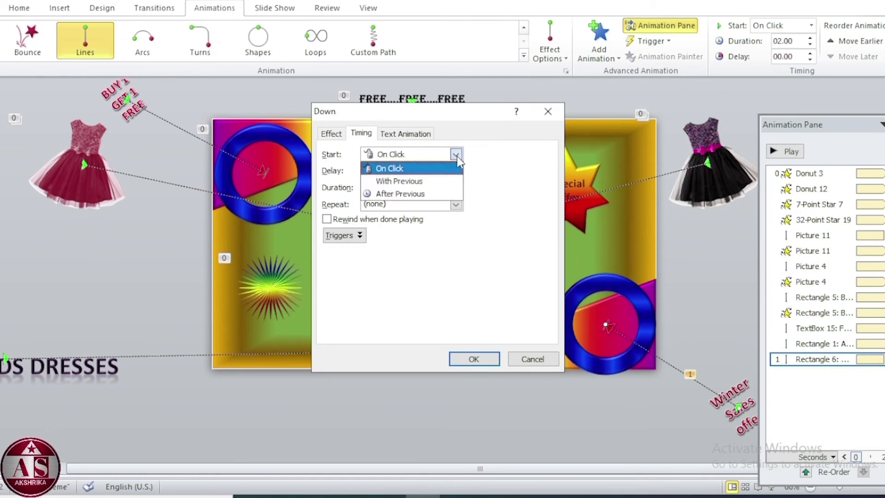
click(417, 180)
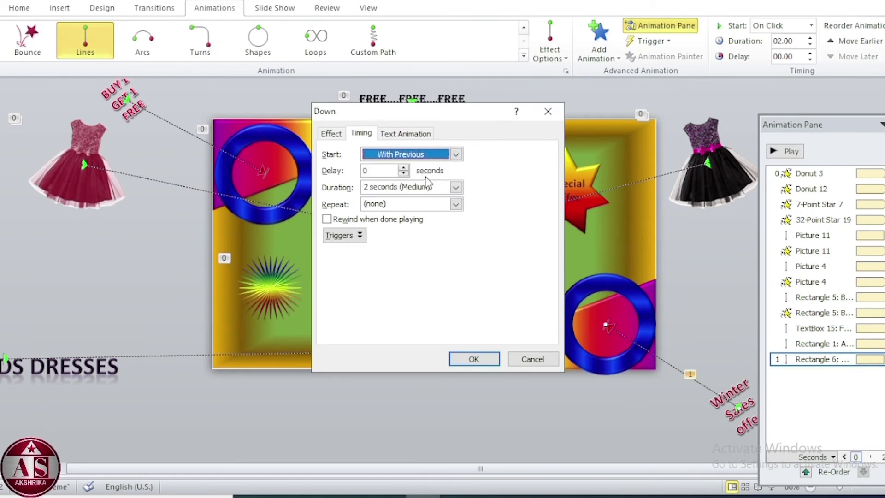
click(455, 187)
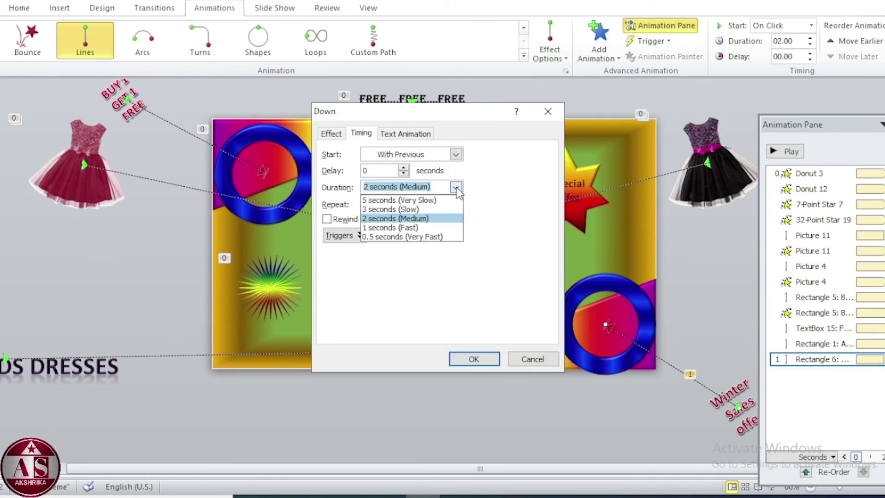
click(429, 210)
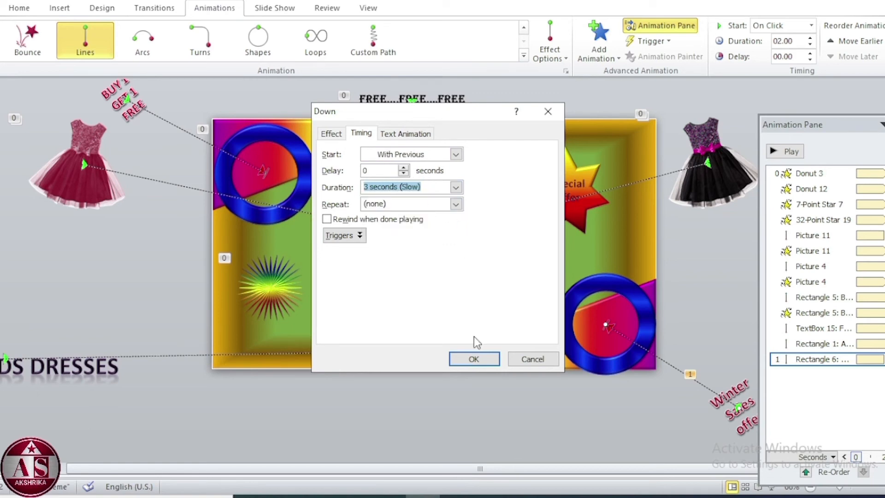
click(474, 359)
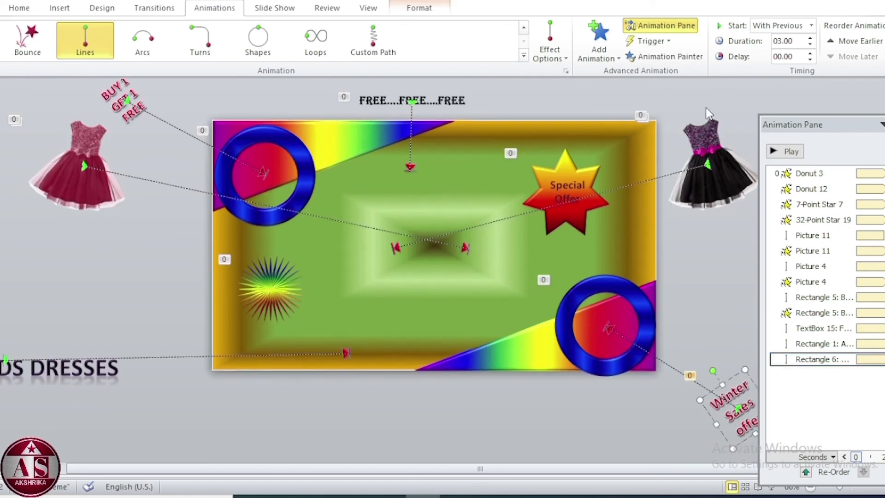
Add a Spin emphasis effect to the "Winter Sales offer" text, starting With Previous with a duration of 3 seconds (Slow).
click(599, 55)
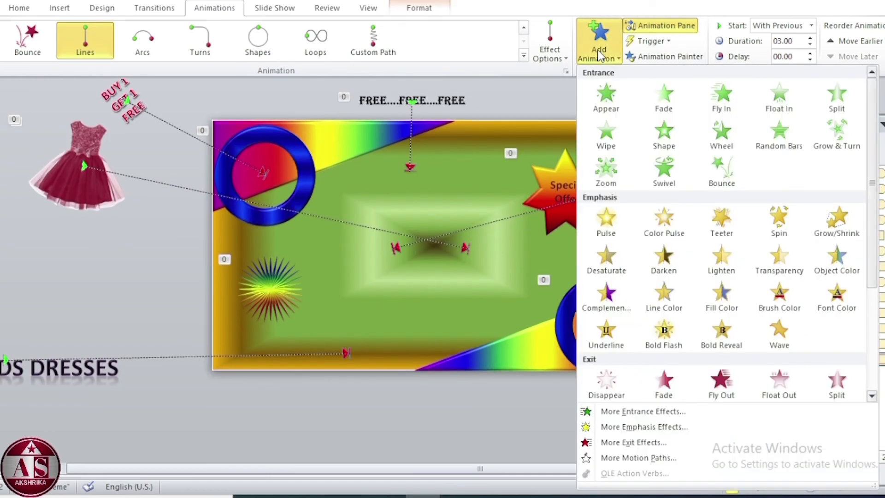
click(778, 218)
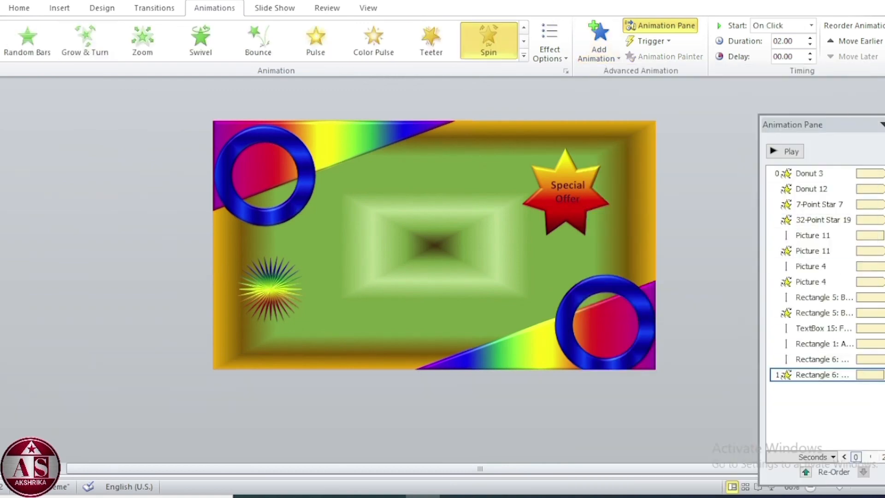
right_click(818, 374)
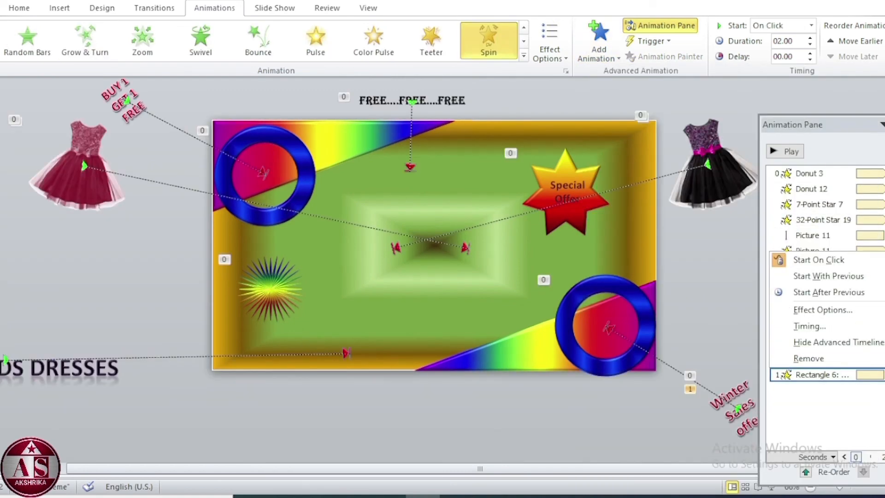
click(833, 326)
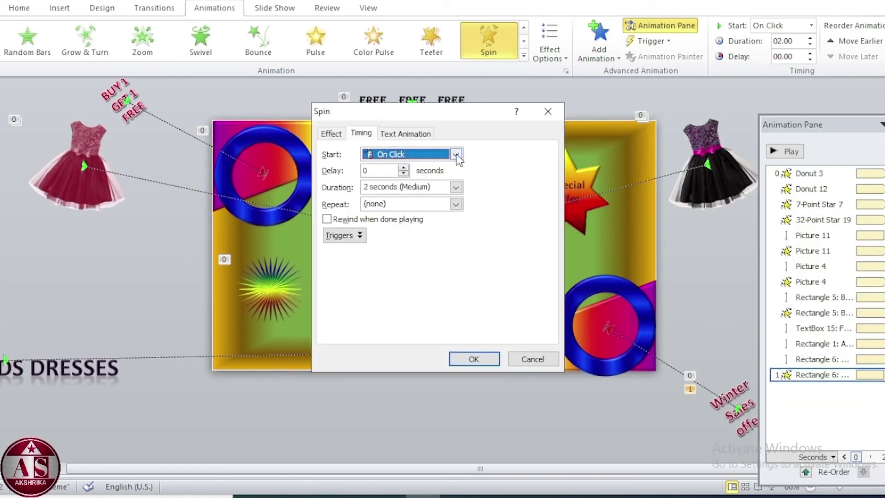
click(456, 155)
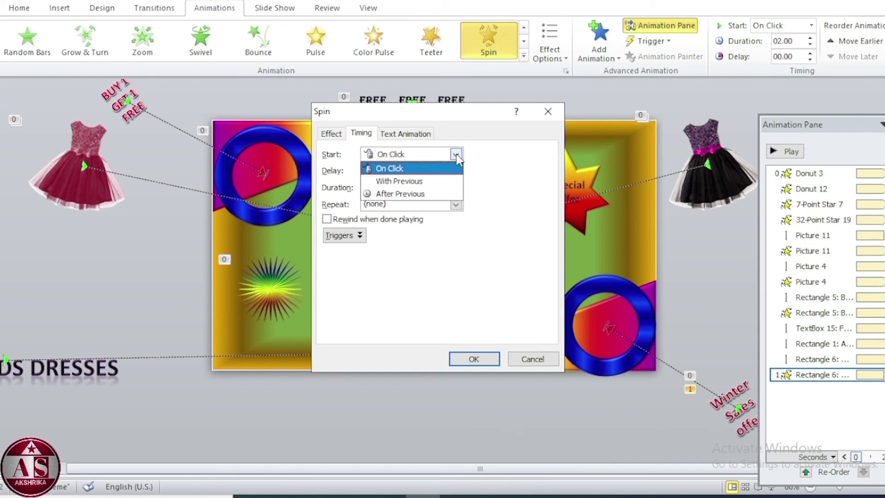
click(417, 181)
click(455, 187)
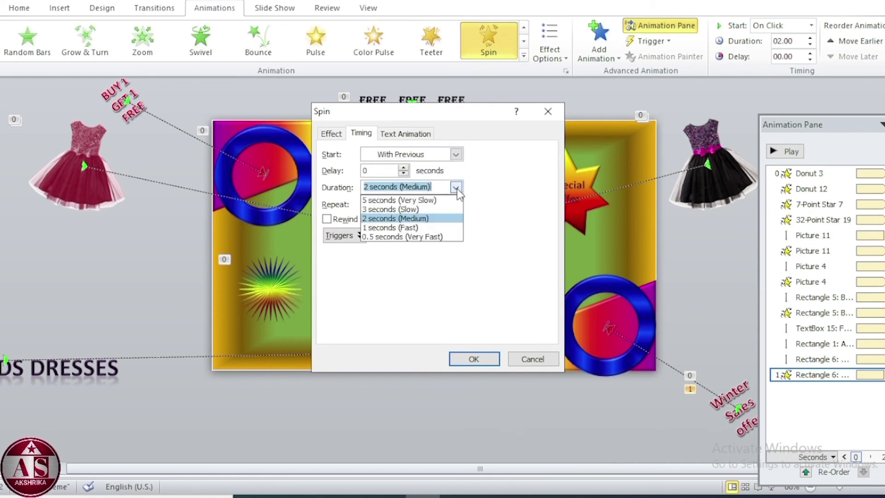
click(414, 208)
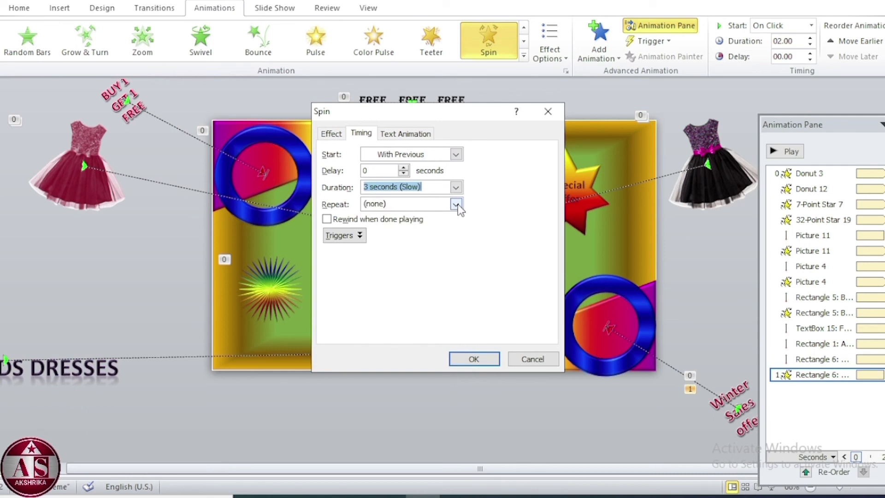
click(479, 358)
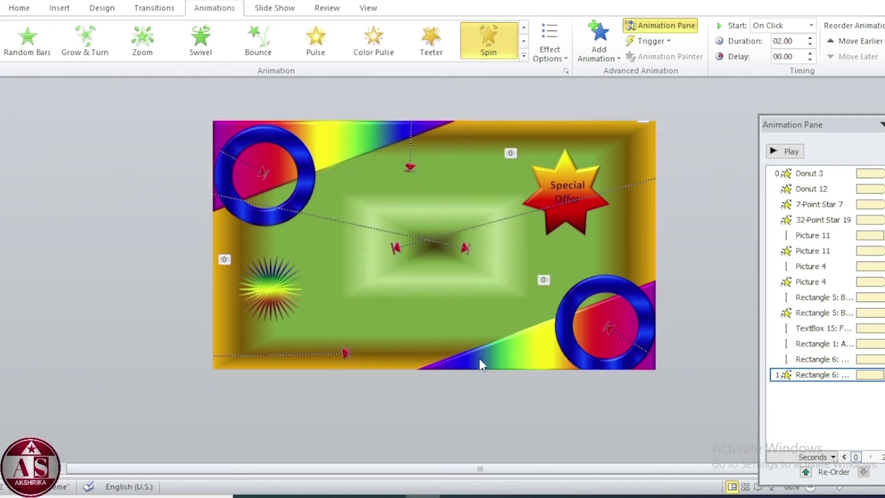
Close the animation list and play the slide as a full-screen slide show to check the animations.
click(884, 125)
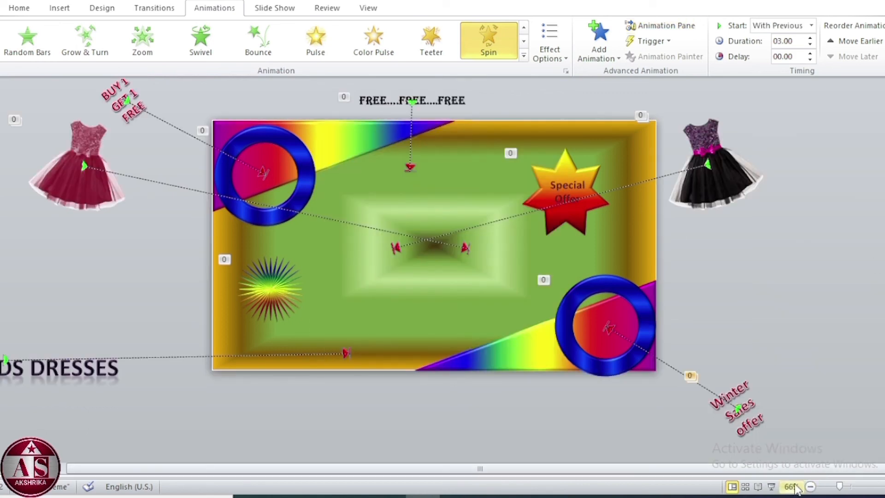
click(771, 486)
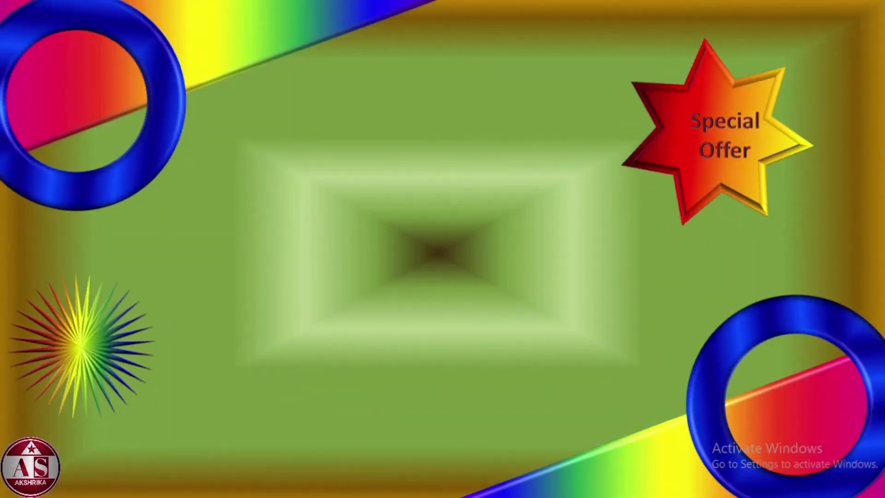